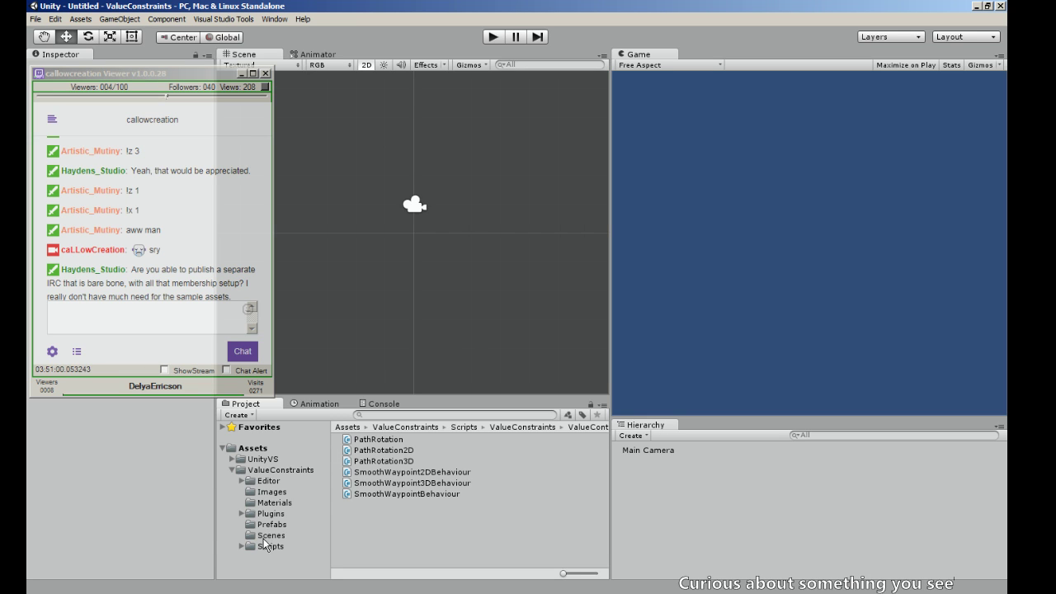
- Open Track 2D Scene from the Scenes folder and select Smooth Waypoint Catcher to display its path
left_click(273, 536)
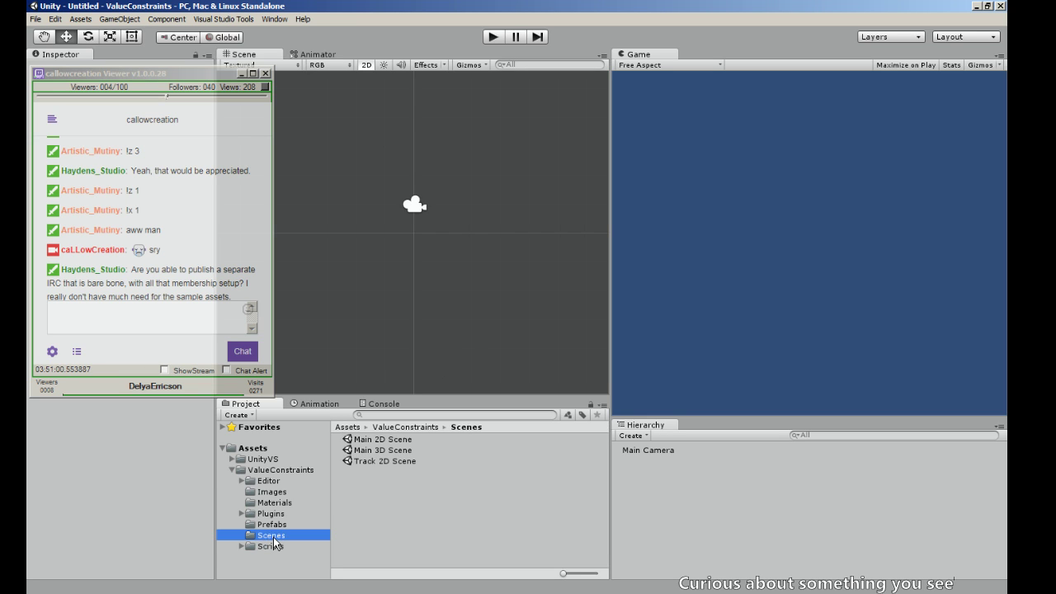
double_click(383, 462)
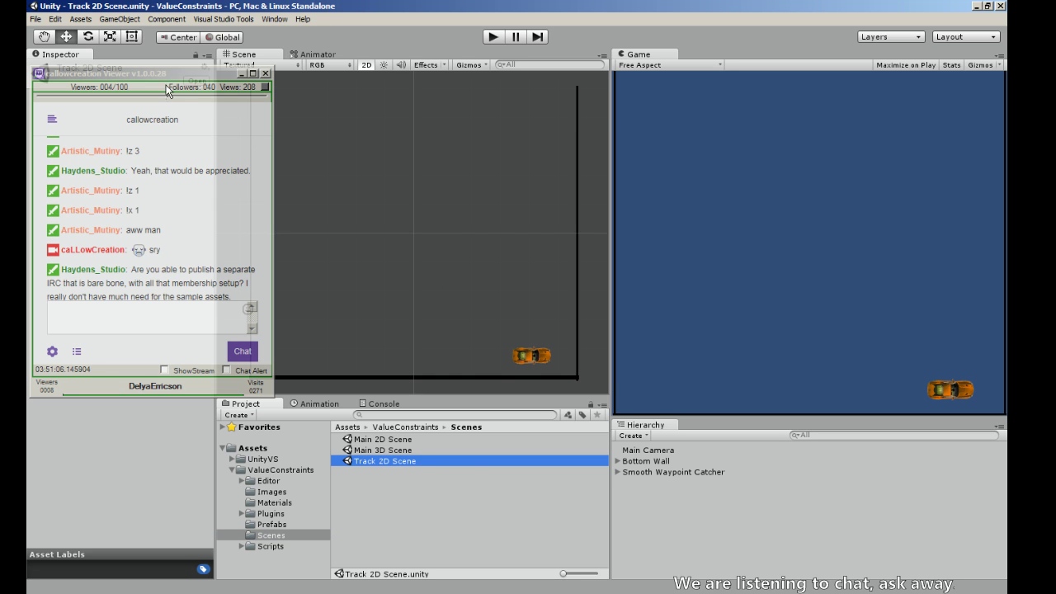
left_click_drag(161, 79, 844, 112)
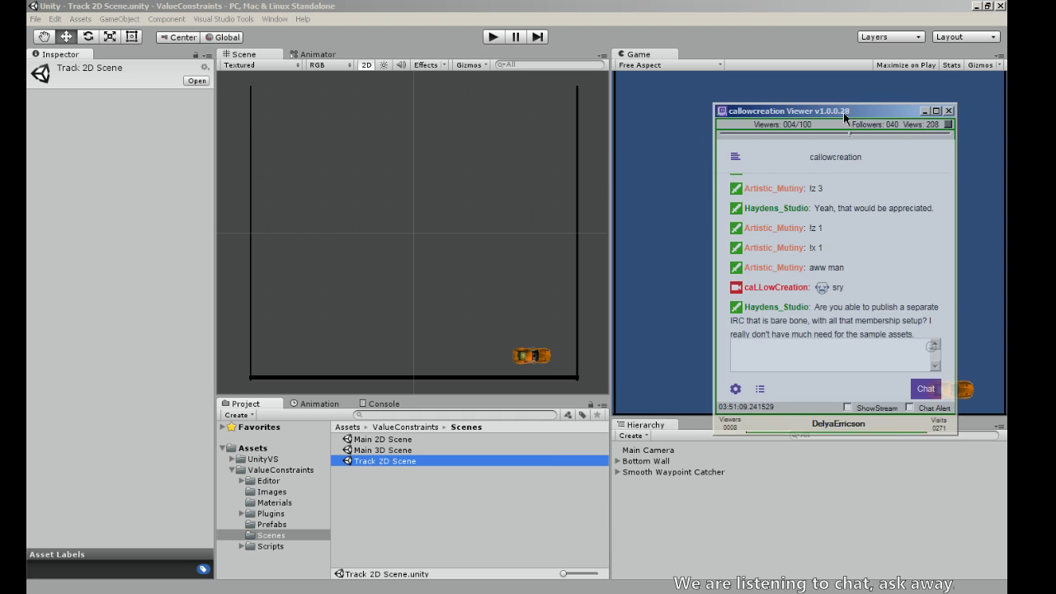
left_click(632, 470)
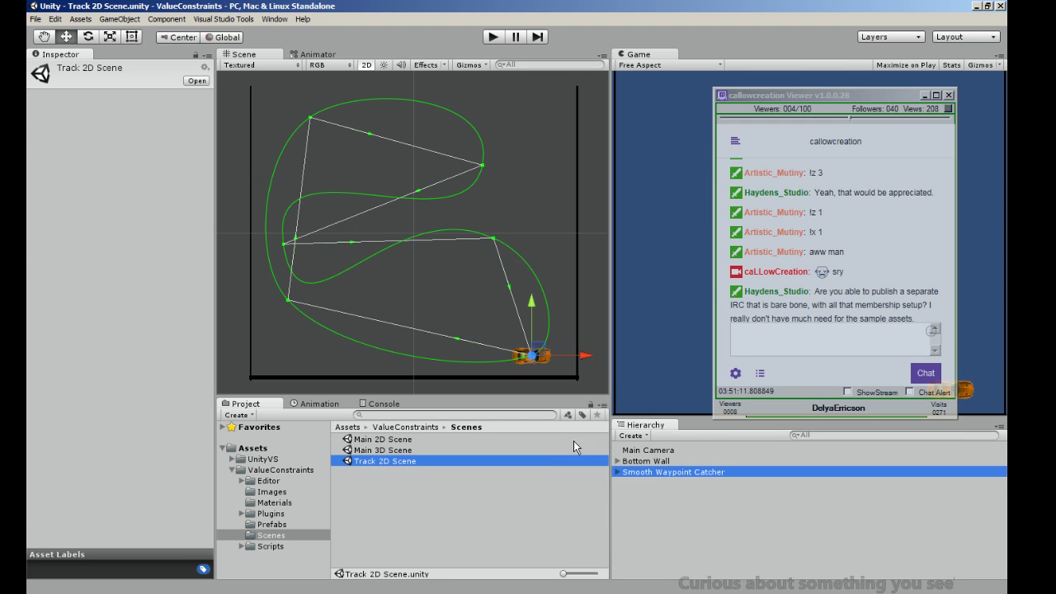
- Inspect Smooth Waypoint Catcher and Bottom Wall, reselect the catcher, and run the scene in Play mode
left_click(637, 472)
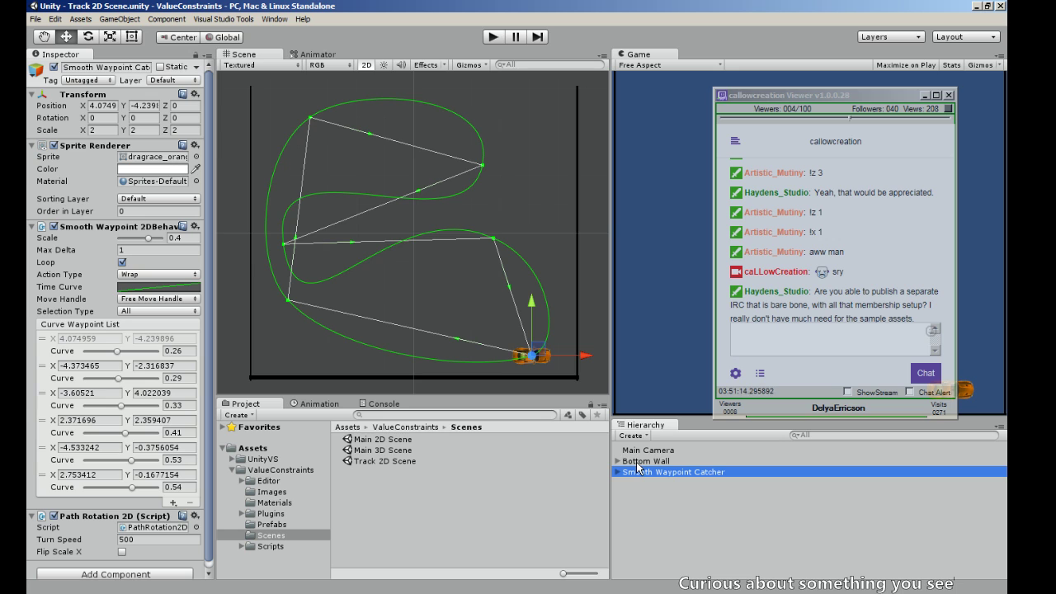
left_click(637, 464)
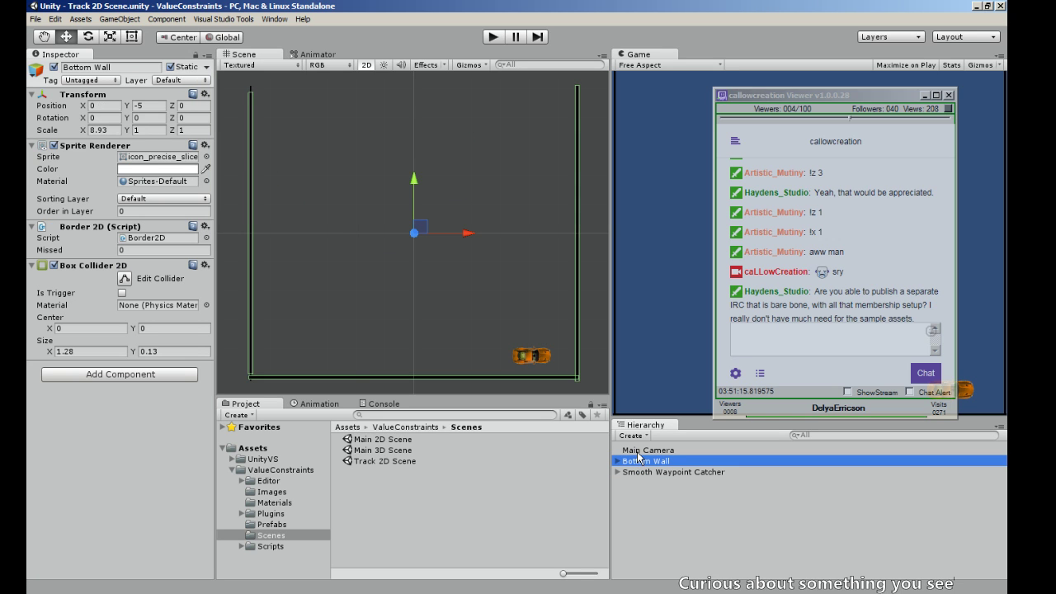
left_click(644, 473)
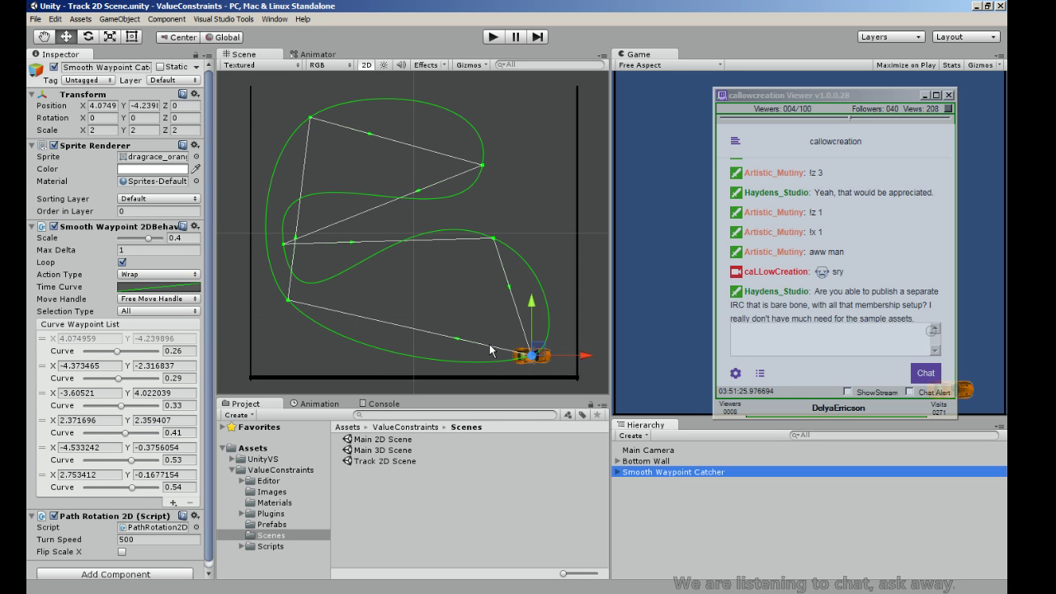
left_click(493, 38)
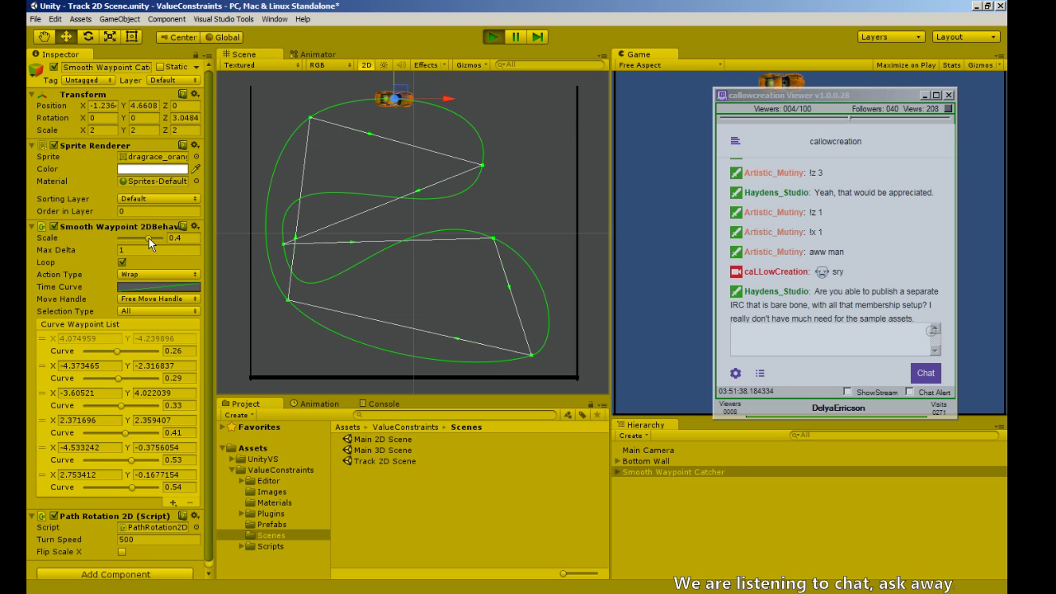
- While playing, switch Action Type to PingPong and drag Scale up to 1, then stop Play
left_click_drag(148, 238, 140, 240)
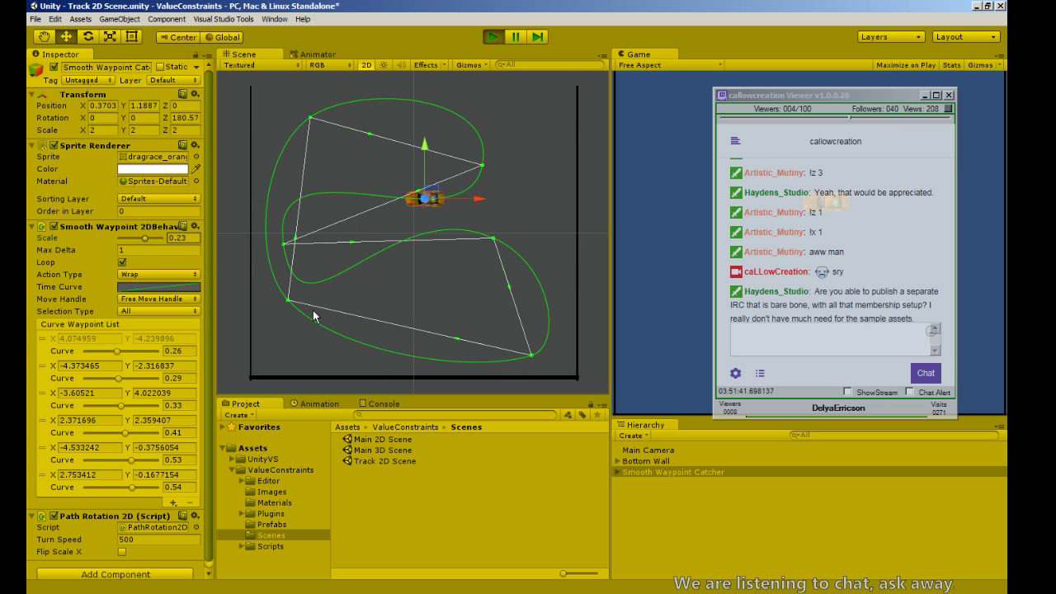
left_click(151, 274)
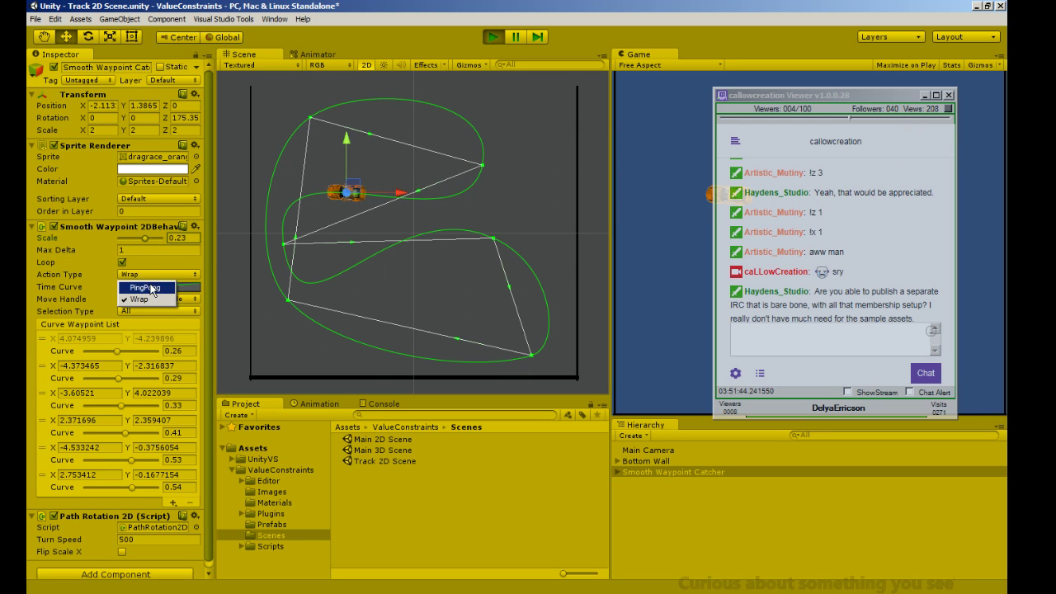
left_click(155, 285)
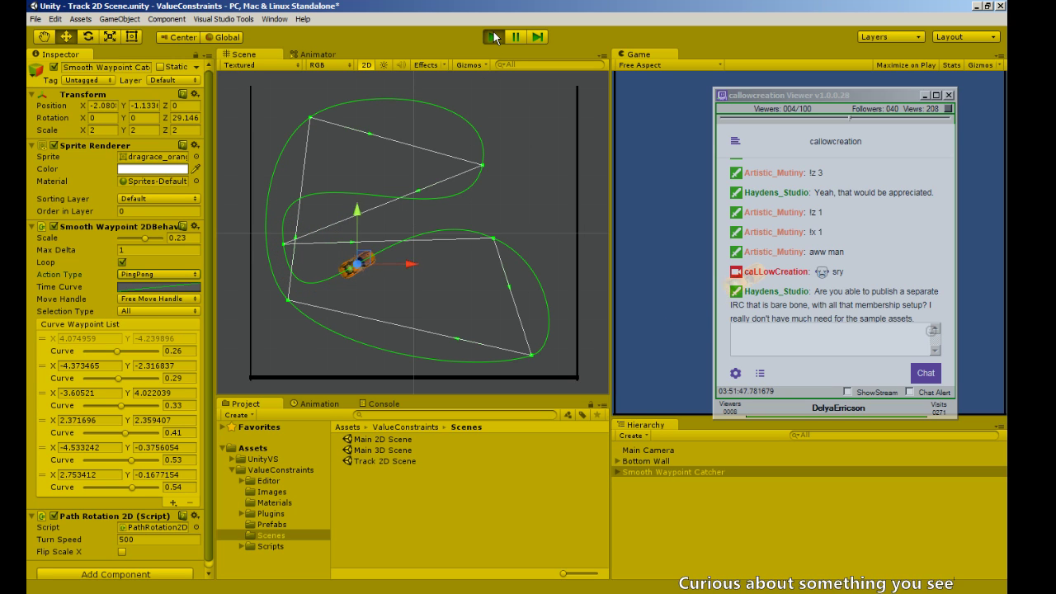
left_click_drag(157, 241, 183, 235)
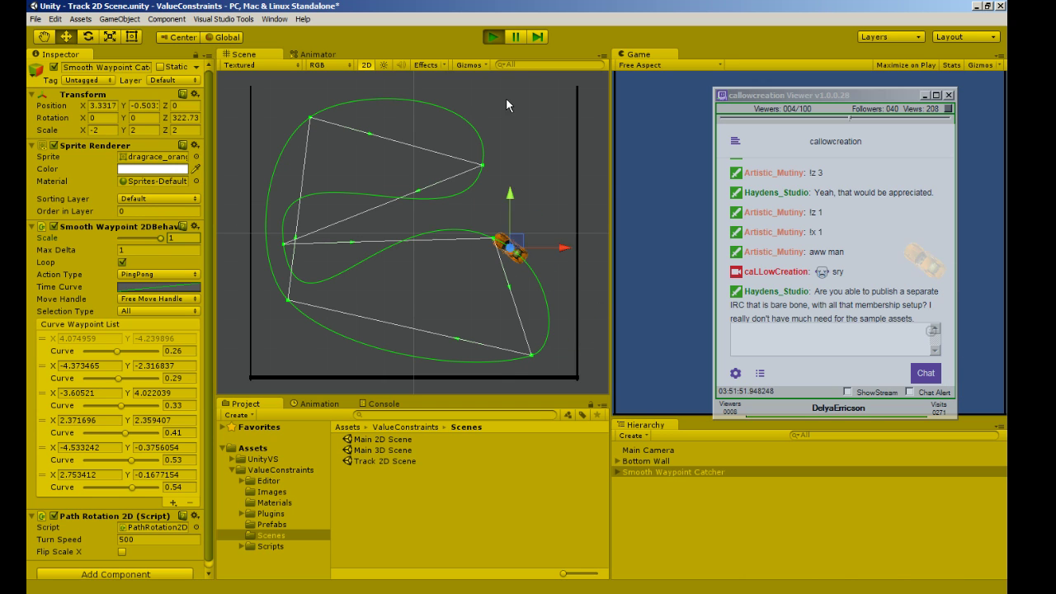
left_click(492, 36)
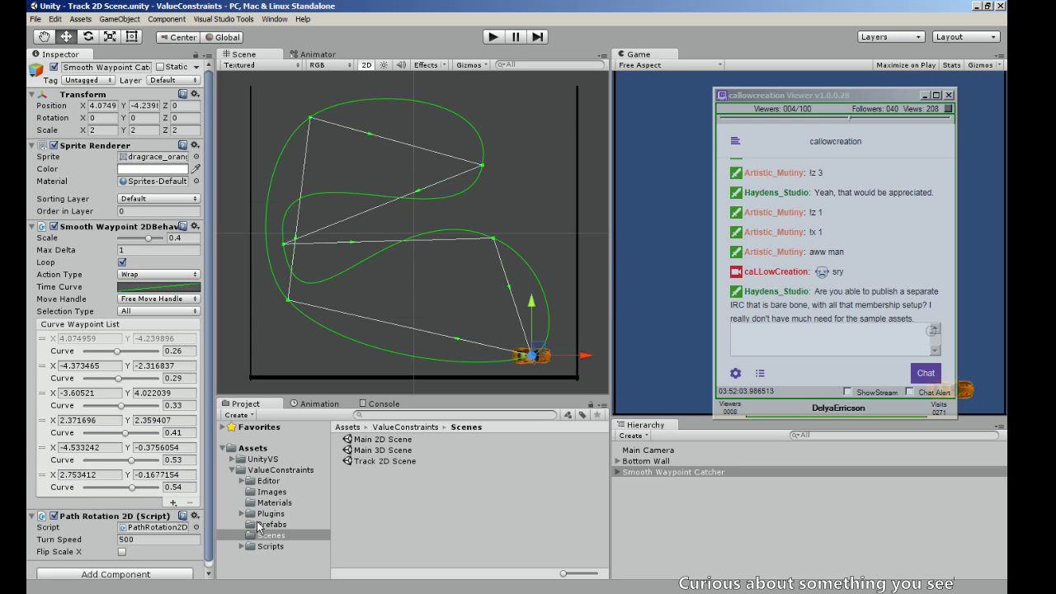
- Open Main 3D Scene in perspective view and select Waypoint3D Reference Cube to show its path
double_click(390, 450)
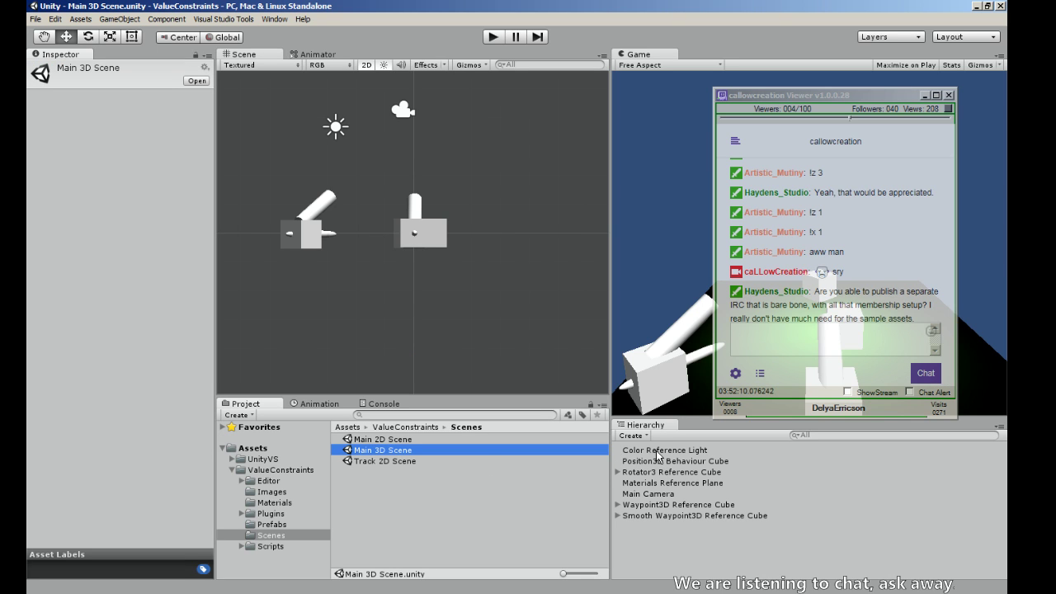
left_click(367, 73)
left_click_drag(464, 151, 443, 216, "alt")
middle_click_drag(443, 216, 425, 252)
left_click(679, 504)
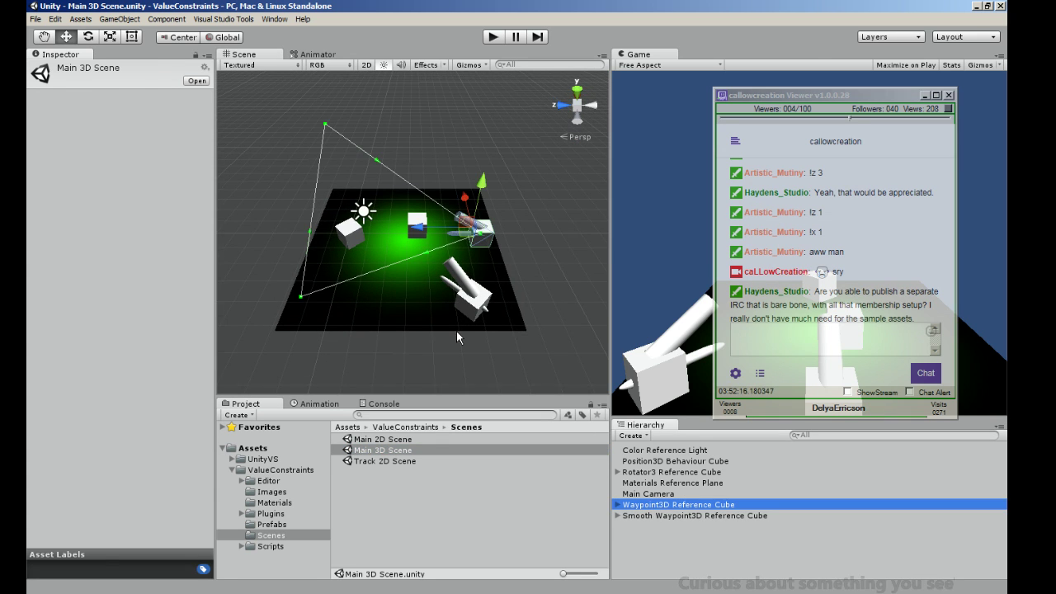
- In Play mode, add a fourth waypoint, raise it higher and farther back, and set Scale to -0.64
left_click(492, 37)
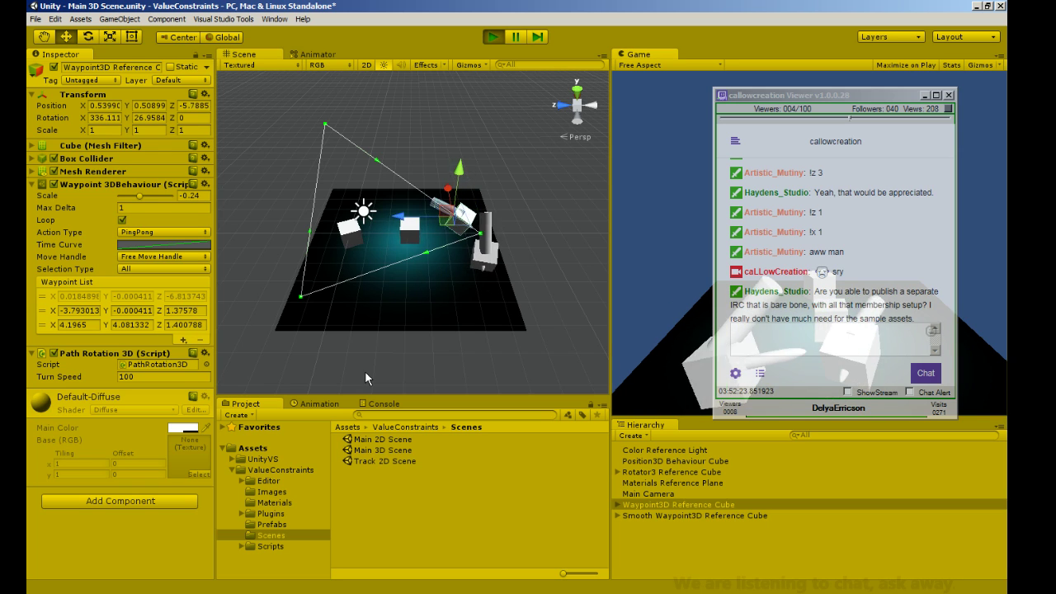
left_click(183, 340)
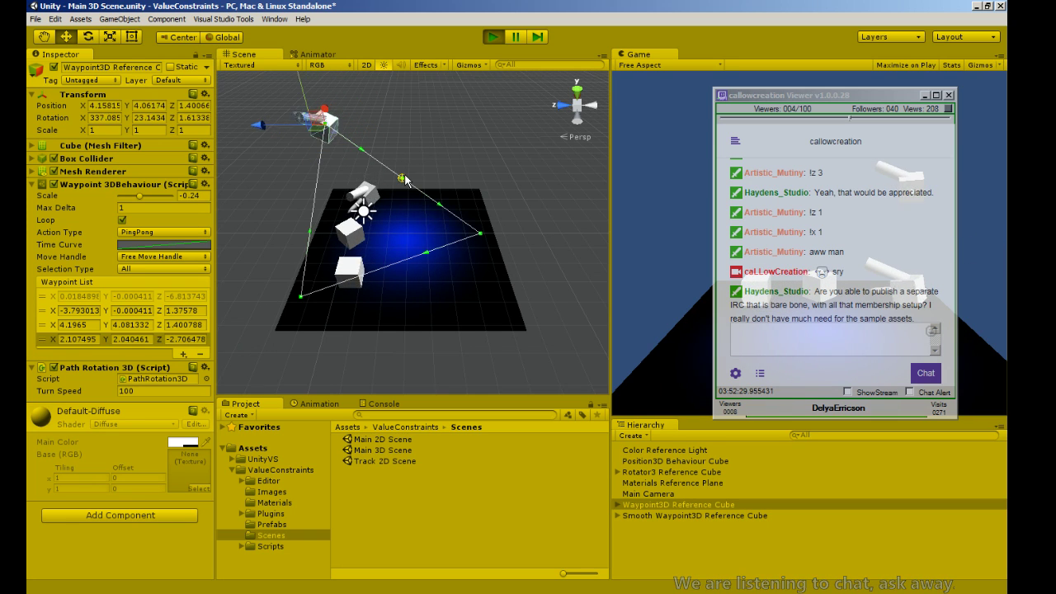
left_click_drag(403, 176, 456, 141)
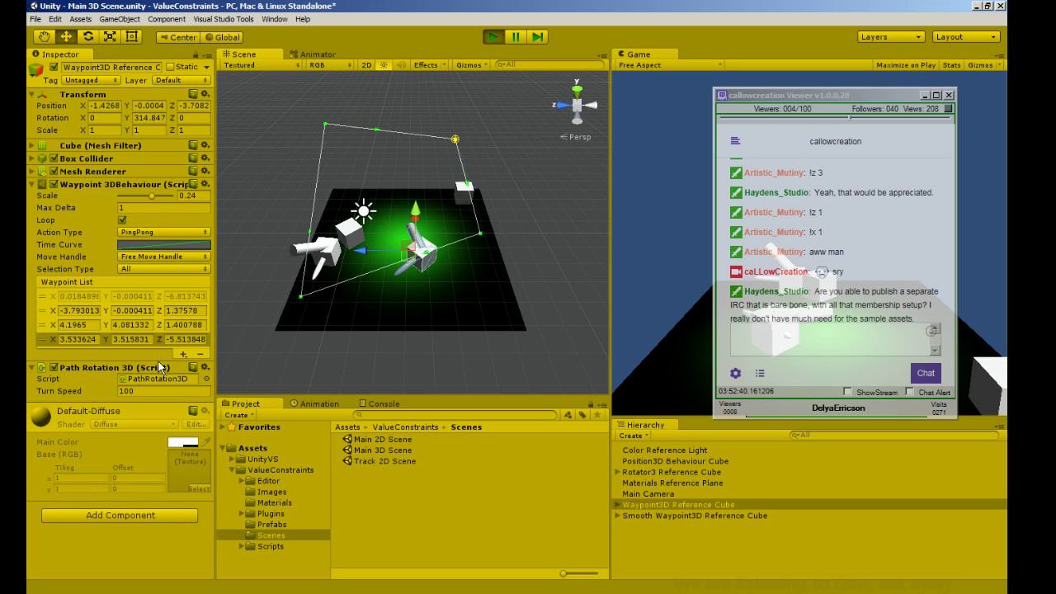
left_click_drag(154, 198, 164, 196)
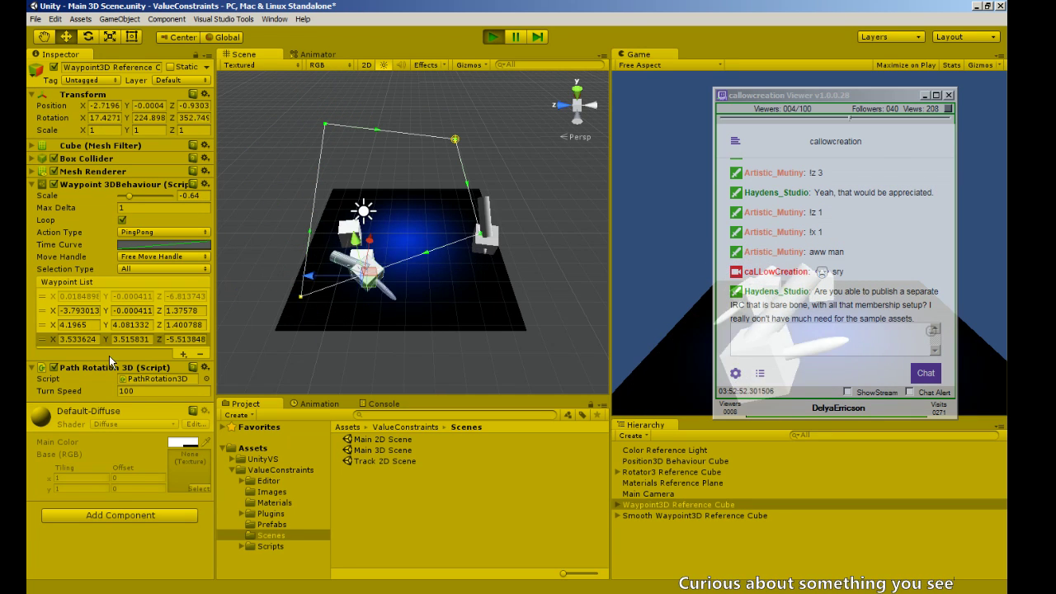
- Insert a waypoint before the selected one and move it down near the floor
left_click(185, 355)
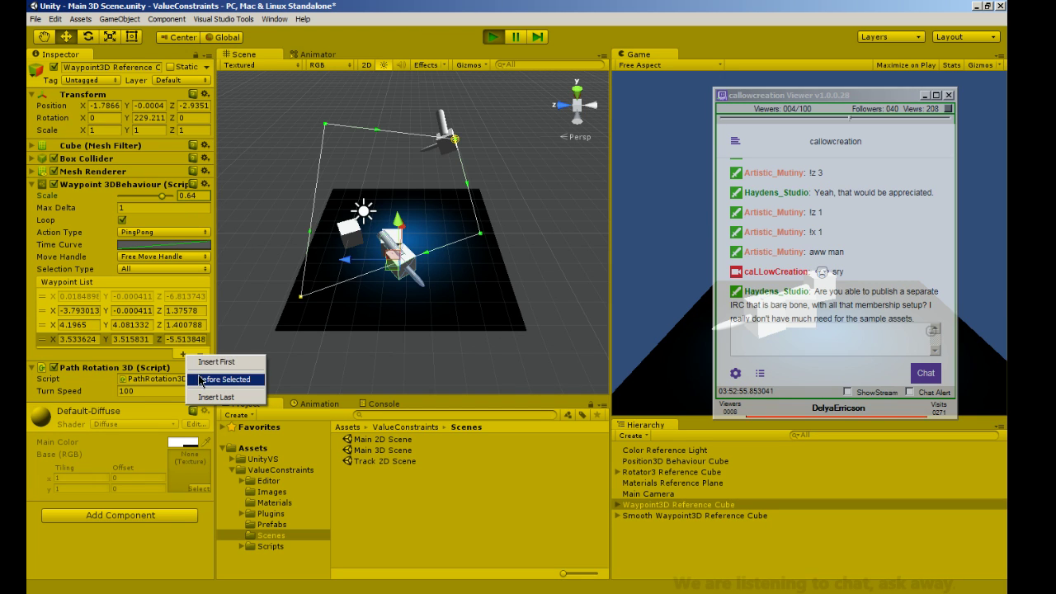
left_click(199, 380)
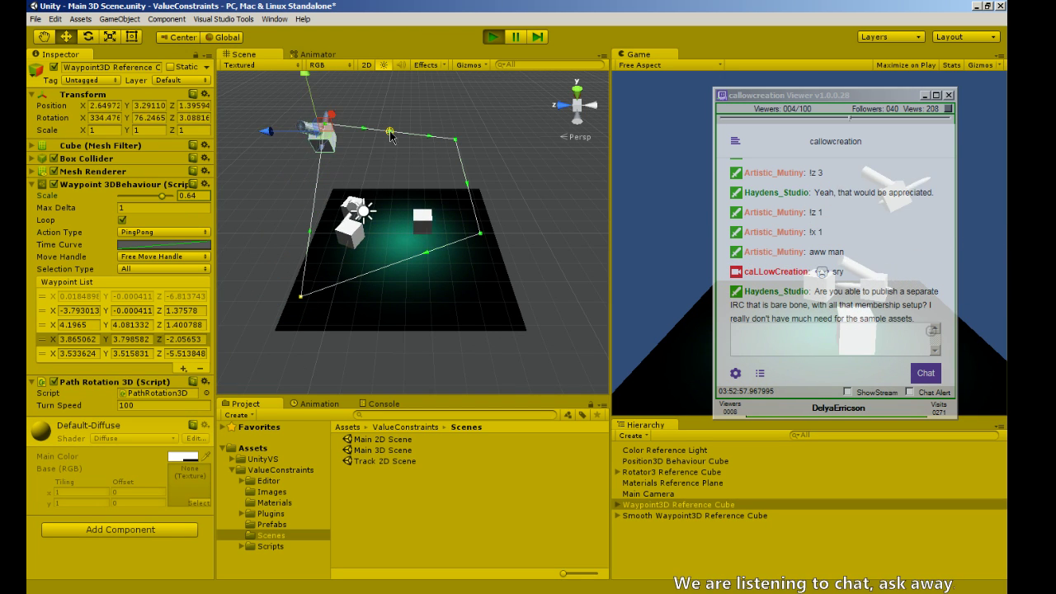
left_click_drag(391, 137, 383, 71)
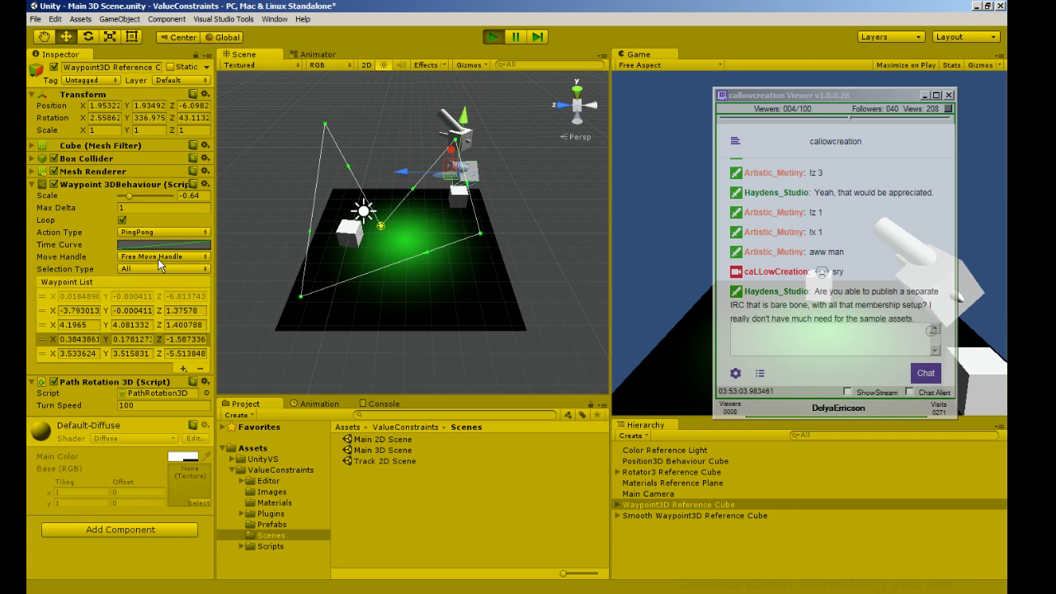
- Stop Play, drag two of Smooth Waypoint3D Reference Cube's waypoints, and increase the second waypoint's Curve
left_click(492, 38)
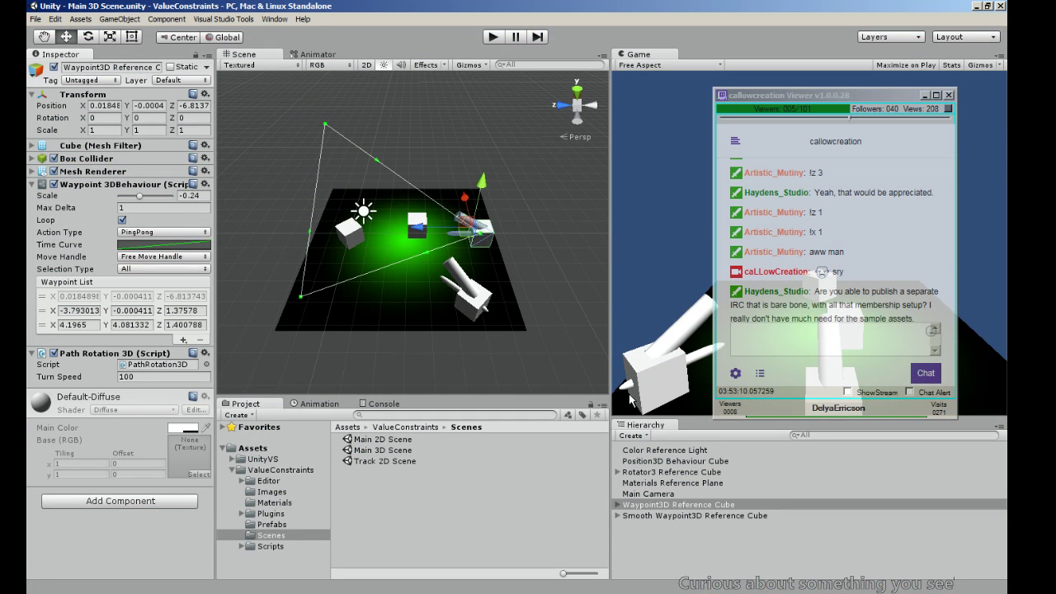
left_click(643, 516)
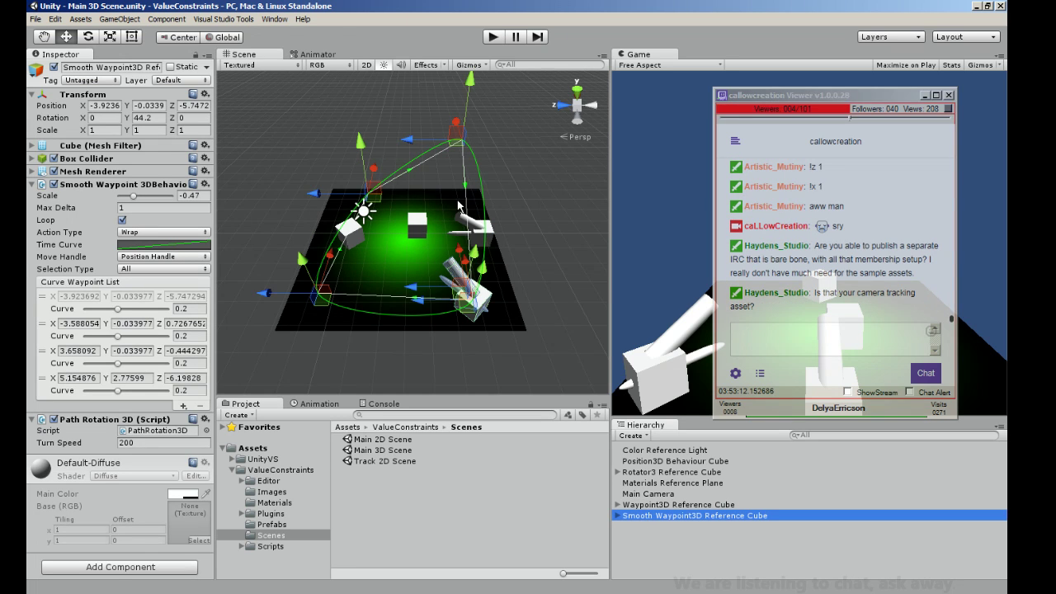
left_click_drag(315, 192, 240, 193)
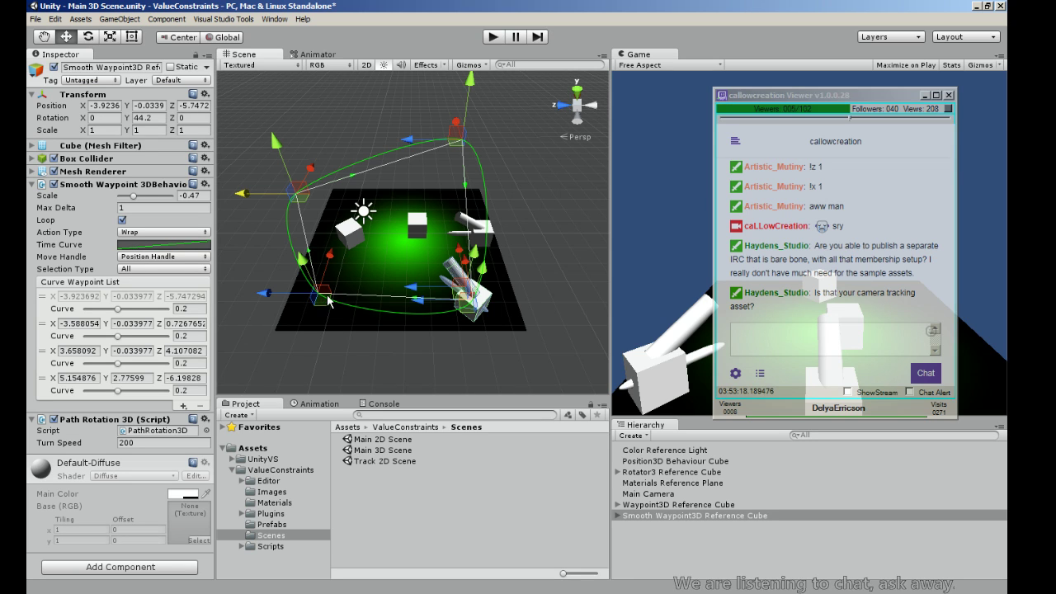
left_click_drag(329, 262, 317, 314)
mouse_move(113, 338)
left_mouse_down()
mouse_move(159, 339)
mouse_move(91, 340)
mouse_move(161, 341)
mouse_move(132, 340)
left_mouse_up()
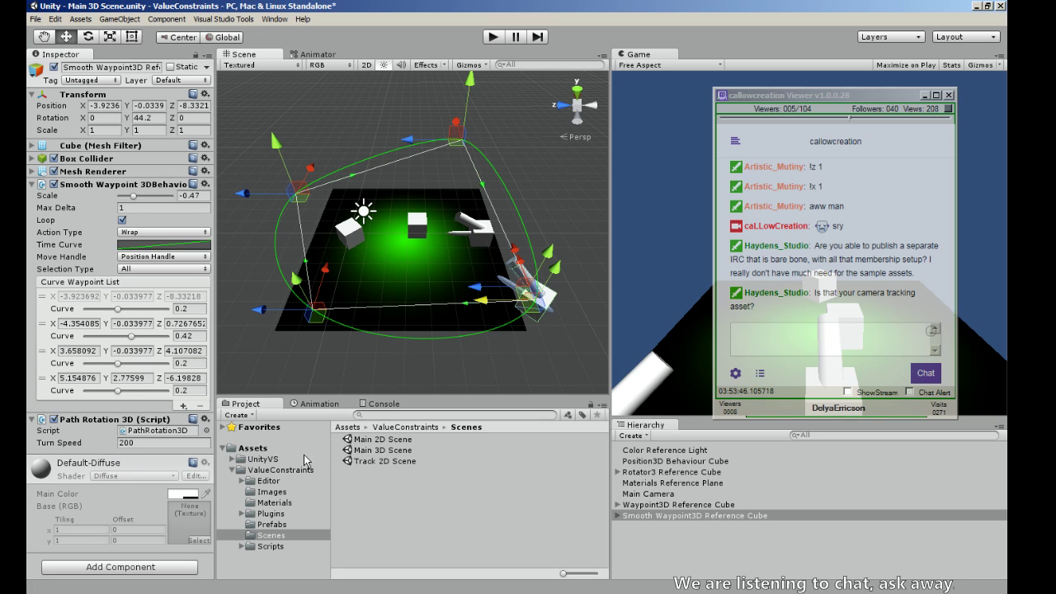
left_click(648, 451)
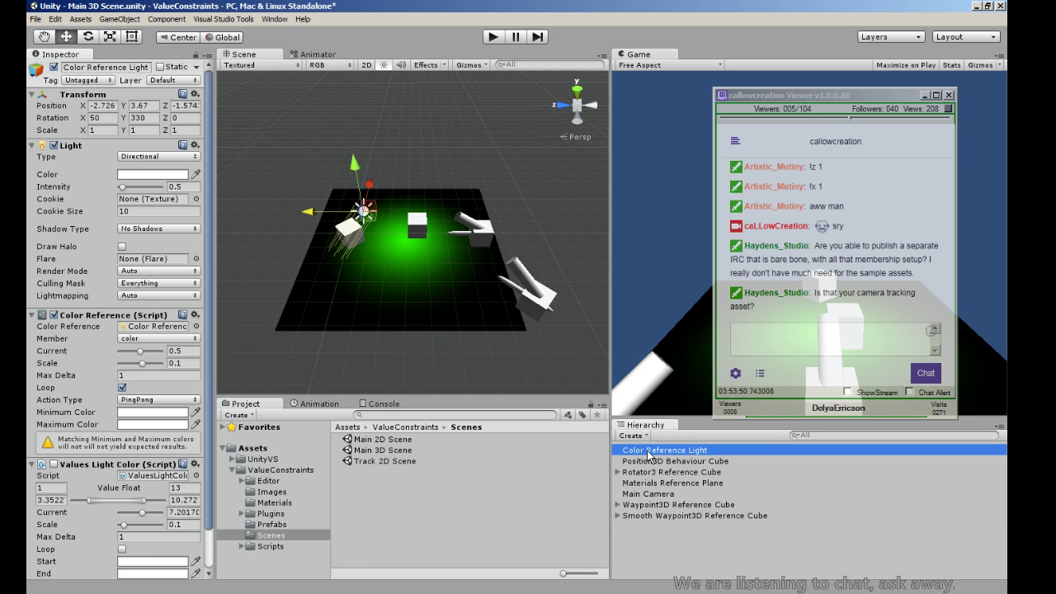
left_click(492, 36)
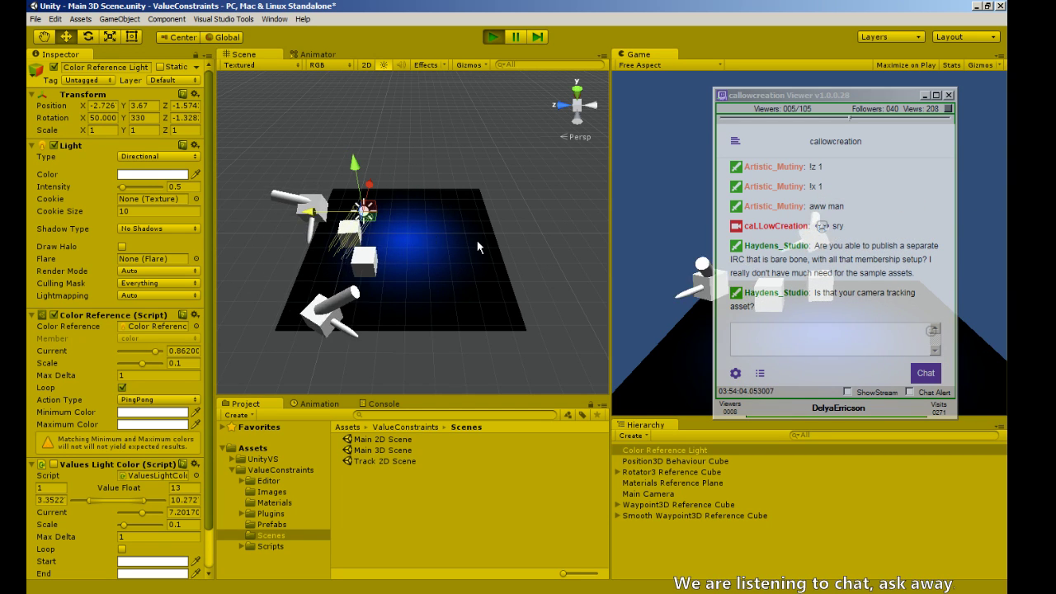
left_click(655, 482)
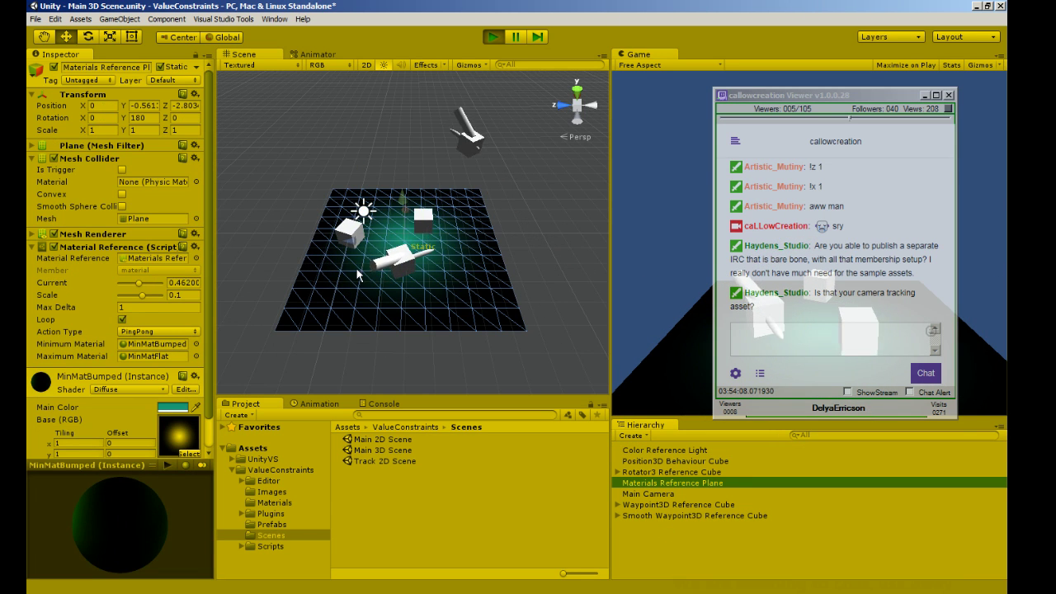
left_click(492, 36)
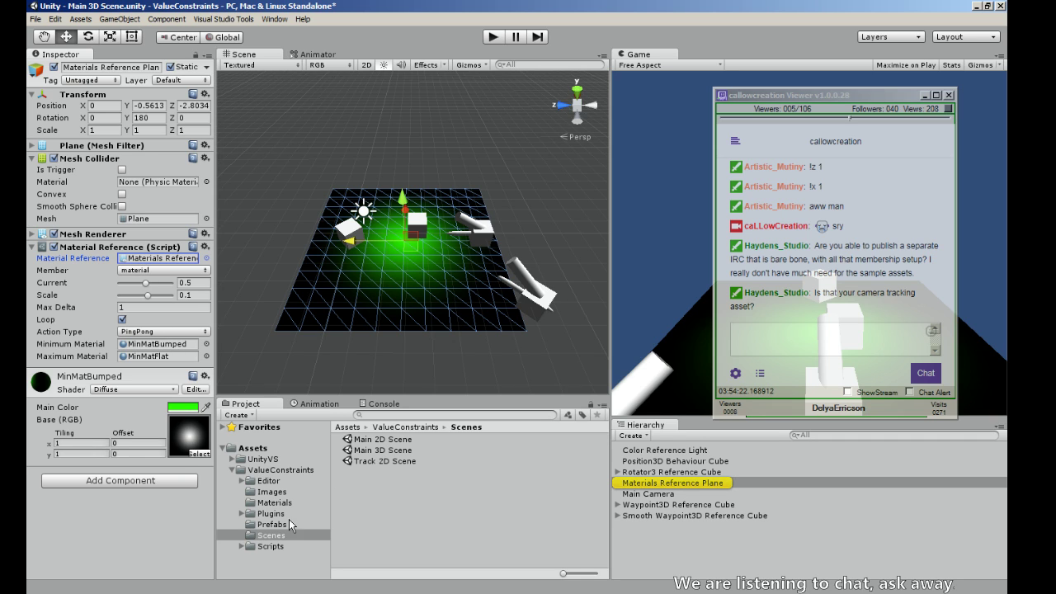
- Add a second Material Reference from Scripts > ValueConstraints > References and assign the Materials Reference Plane to it
left_click(124, 482)
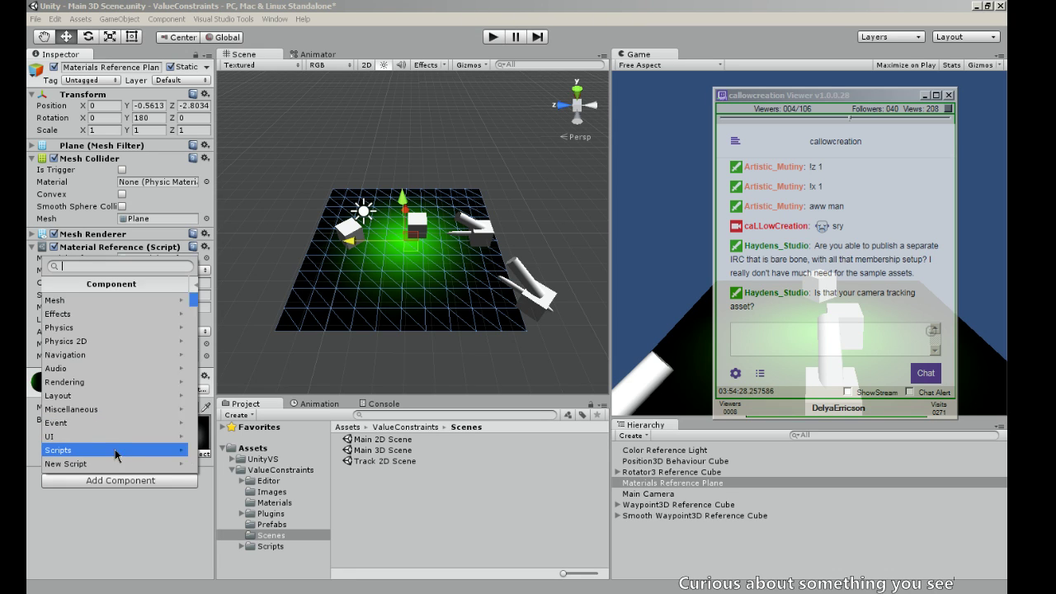
left_click(115, 449)
left_click(140, 299)
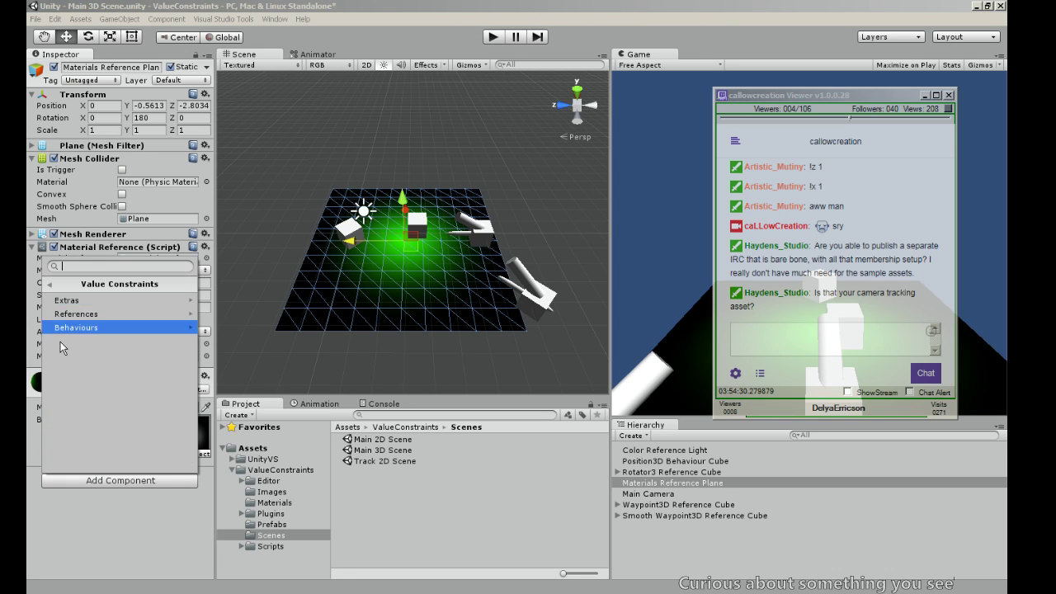
left_click(121, 303)
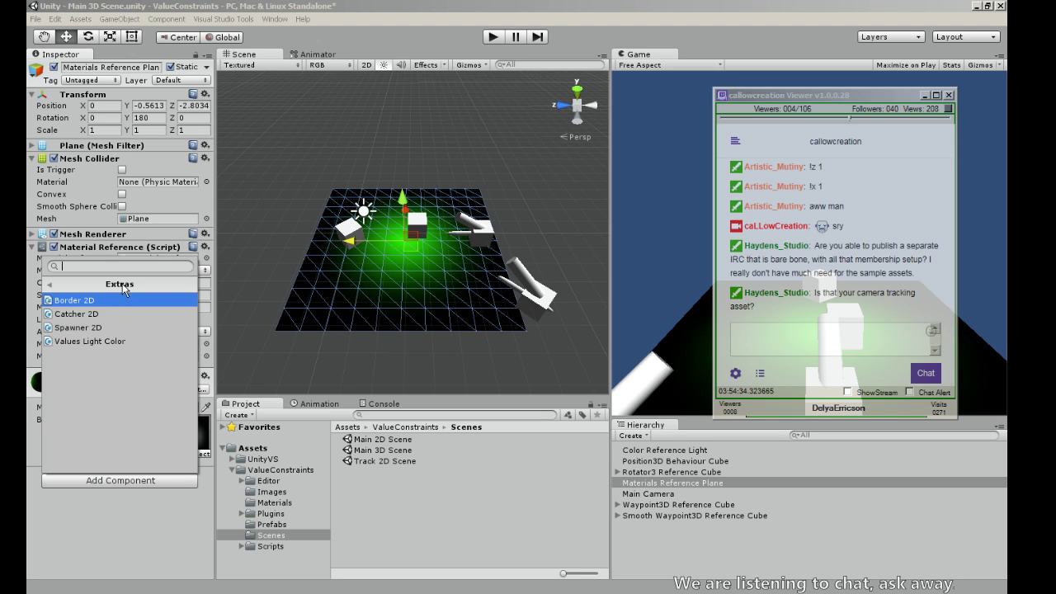
left_click(123, 286)
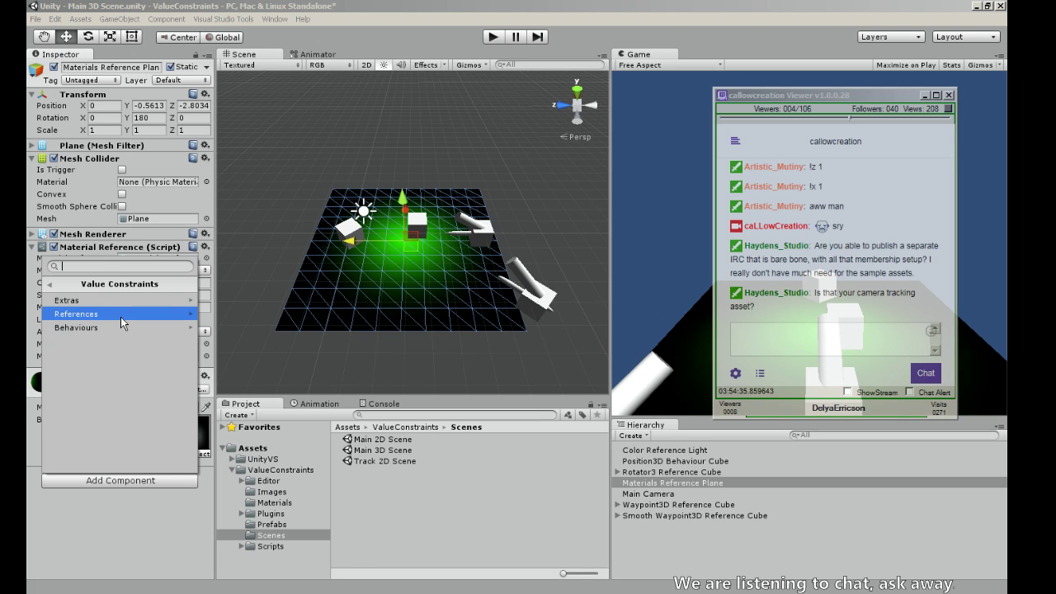
left_click(120, 317)
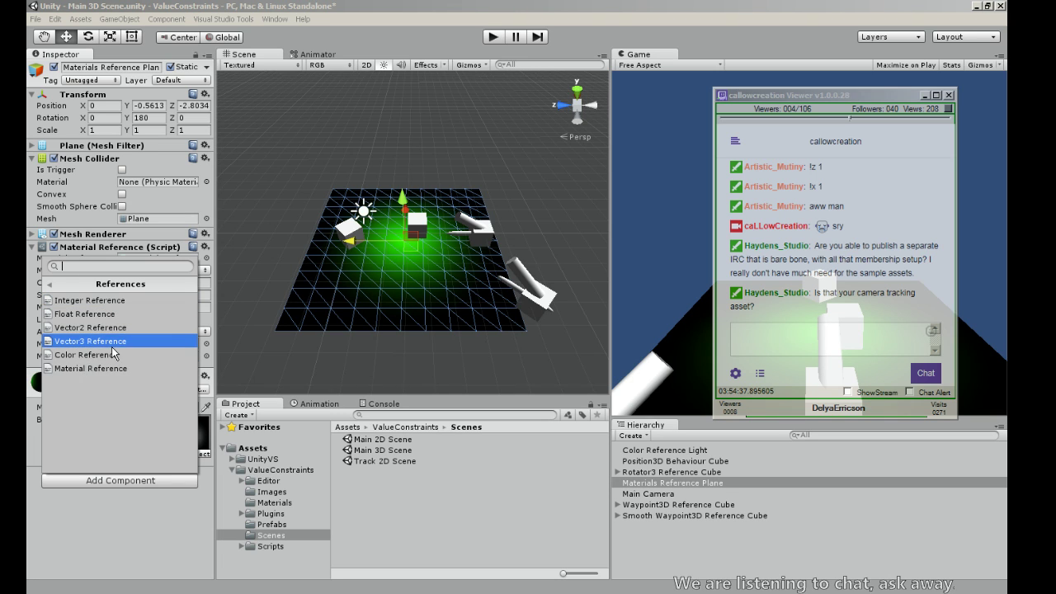
left_click(118, 369)
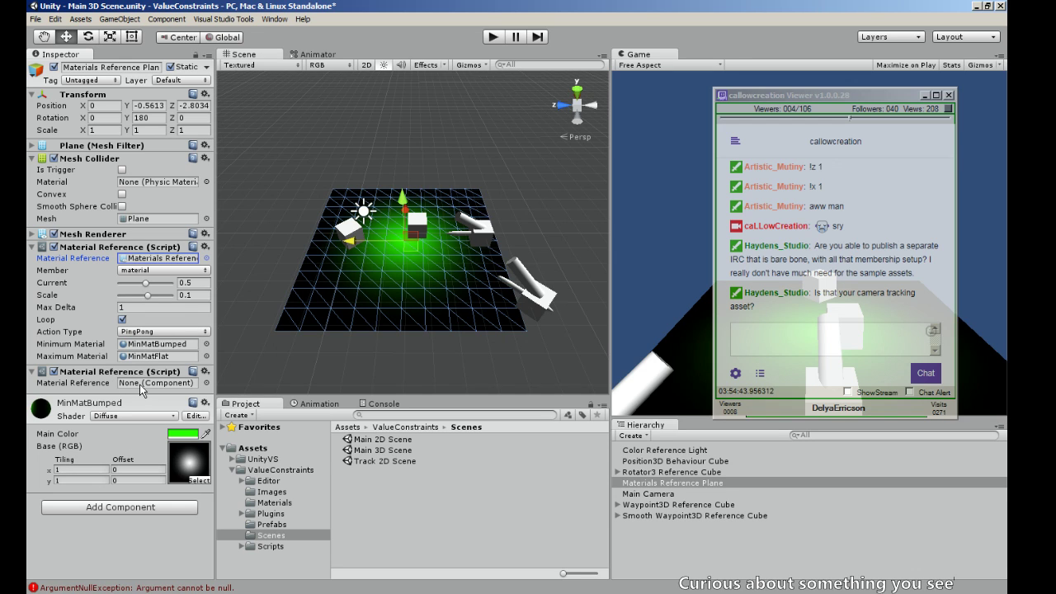
left_click_drag(620, 485, 135, 386)
- Reset the second Material Reference component from its options menu
scroll(38, 361, "down", 3)
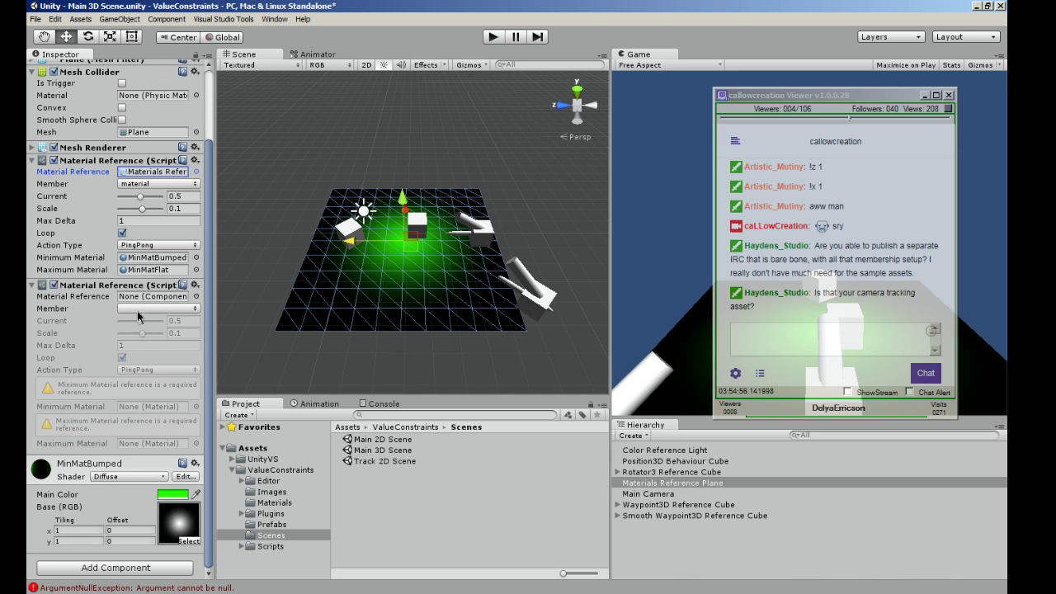
left_click(171, 309)
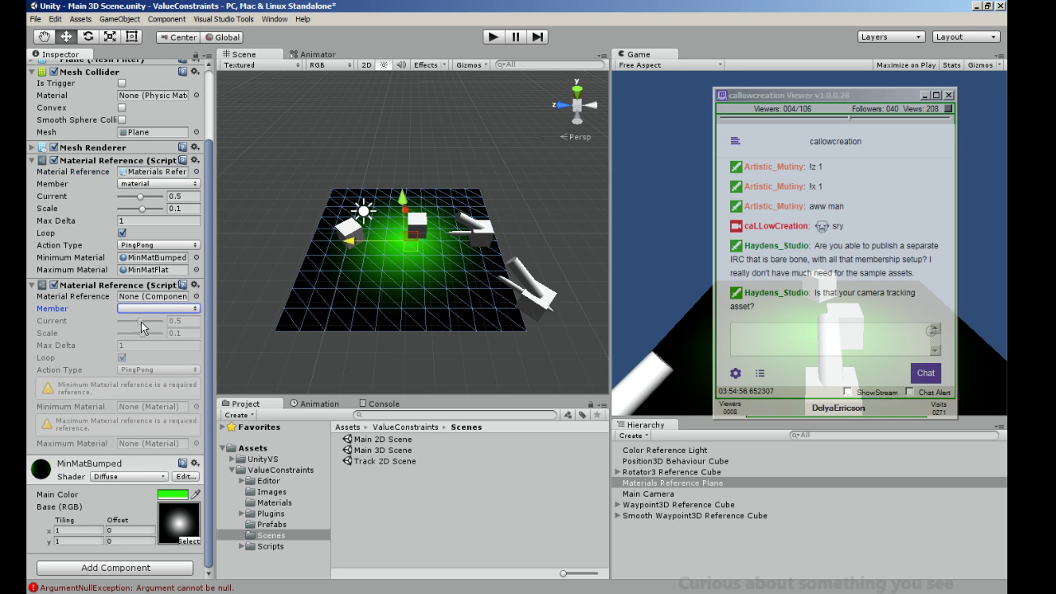
left_click(196, 285)
left_click(212, 296)
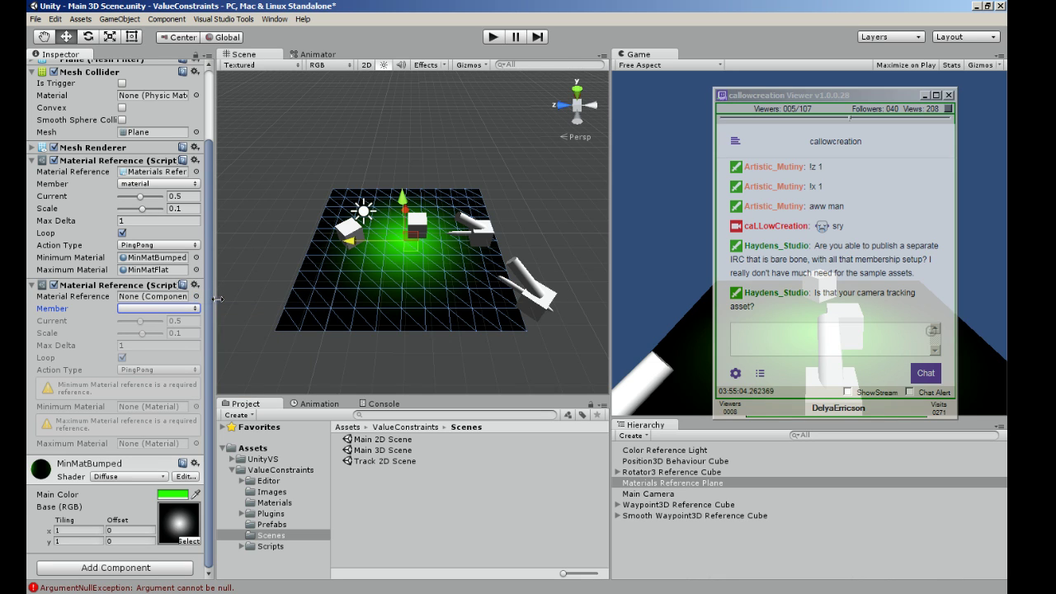
- Reselect the Materials Reference Plane and undo accidentally parenting Waypoint3D Reference Cube to Main Camera
left_click(648, 493)
left_click(647, 484)
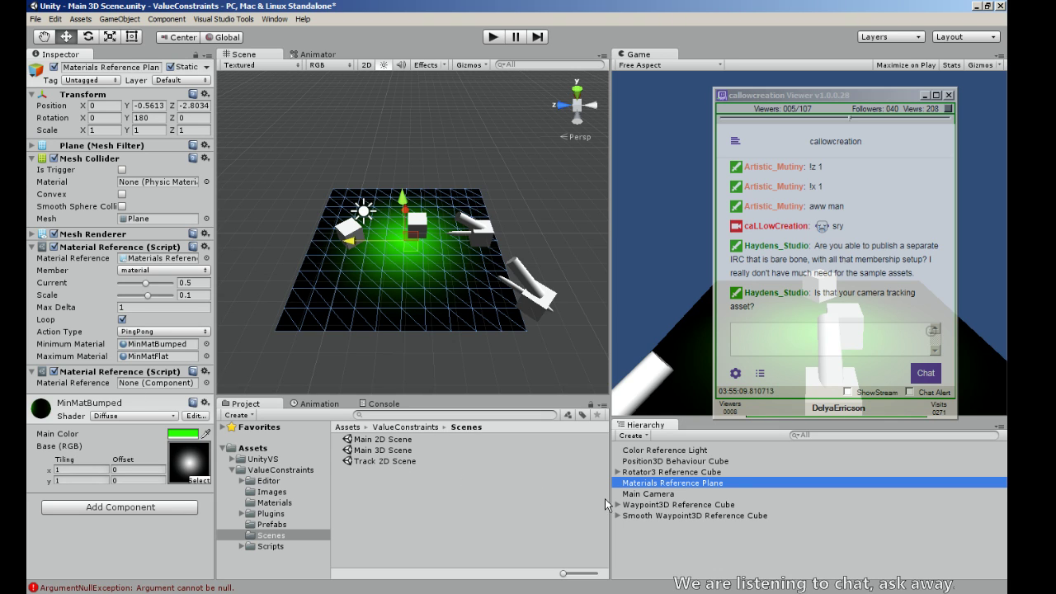
left_click(143, 382)
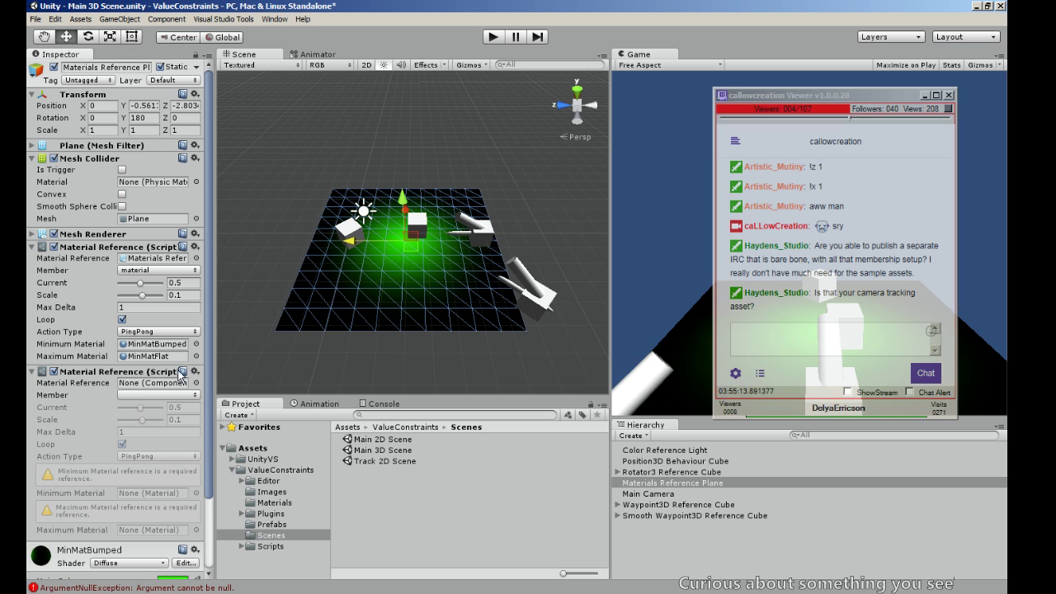
left_click(195, 397)
left_click_drag(660, 504, 652, 494)
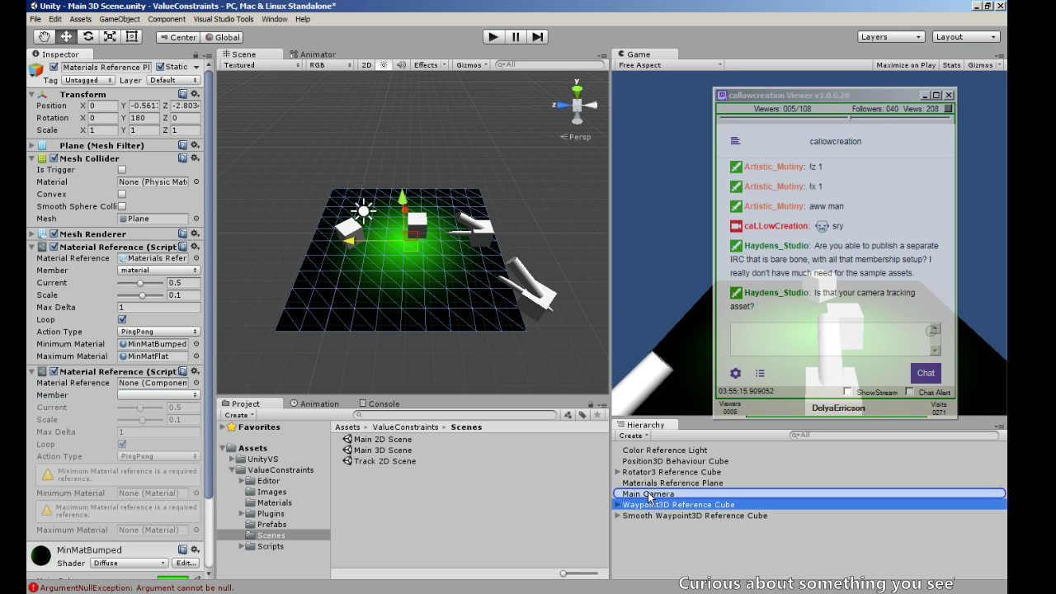
left_click(646, 484)
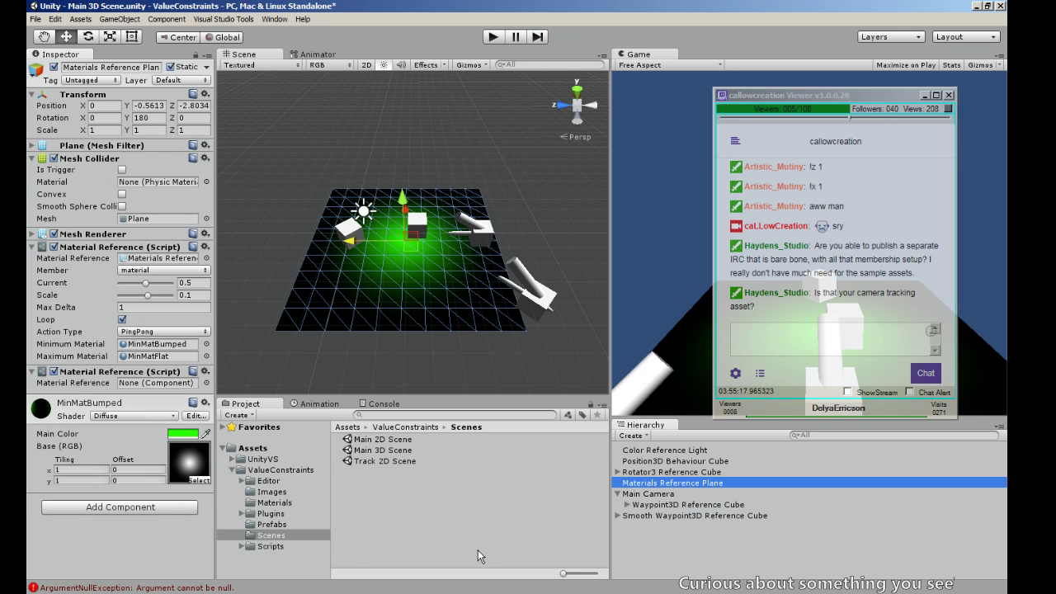
key("ctrl+z")
key("ctrl+z")
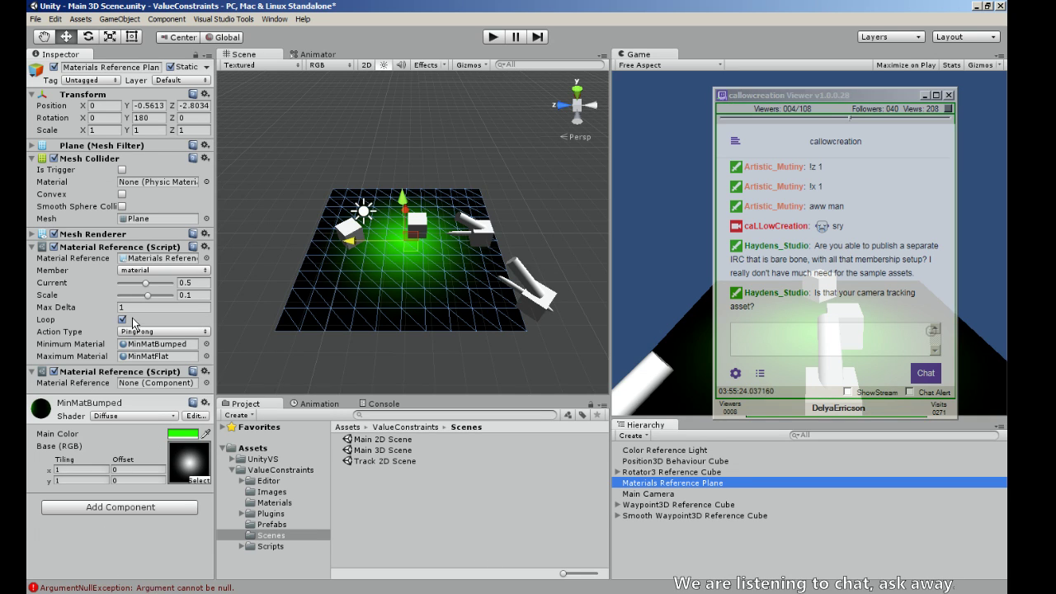
- Choose material as the member, then remove the second Material Reference component
left_click(205, 272)
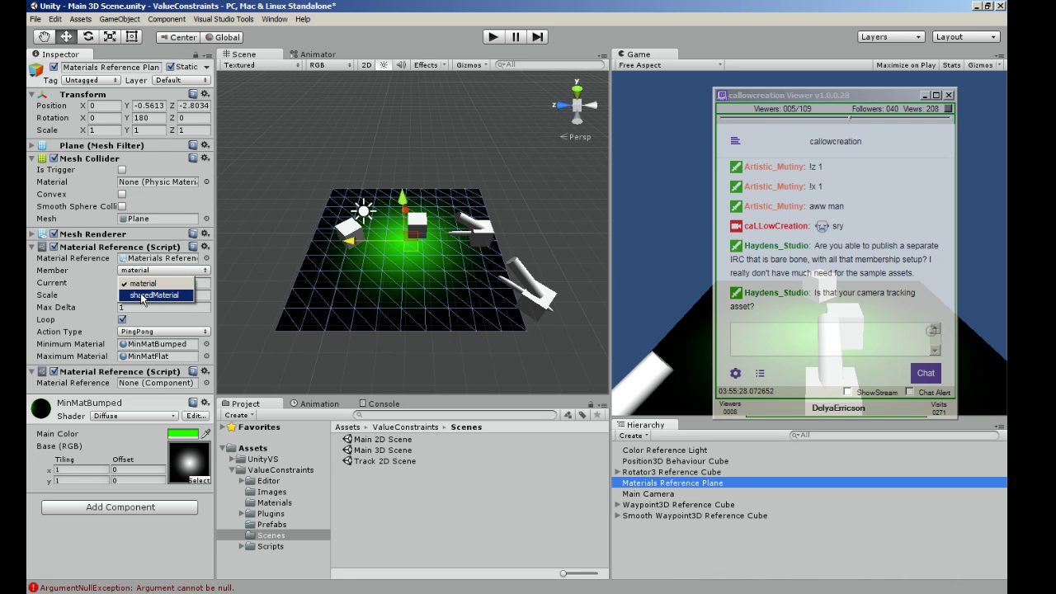
left_click(205, 372)
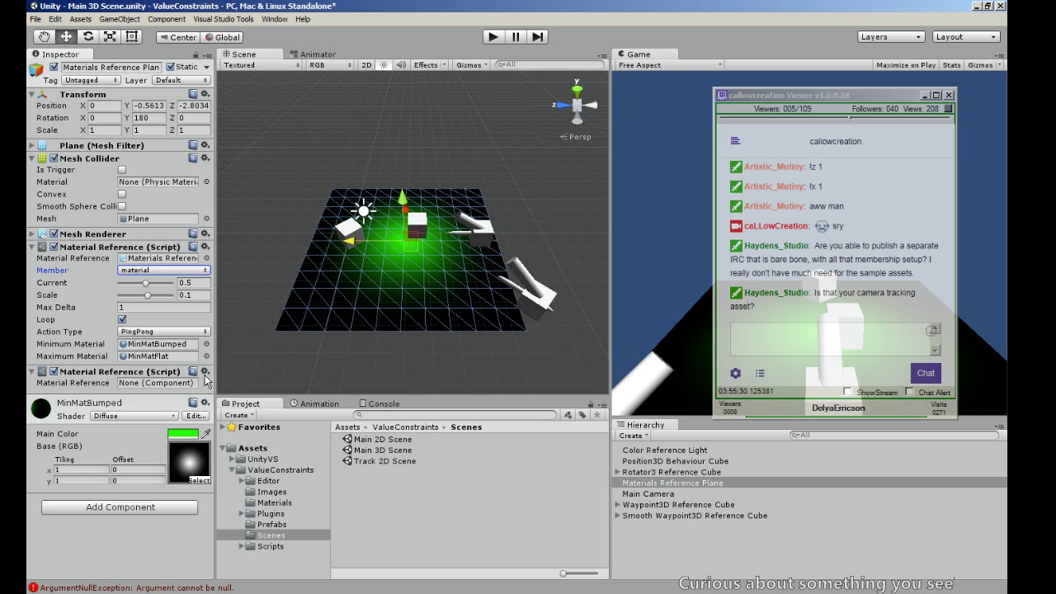
left_click(205, 372)
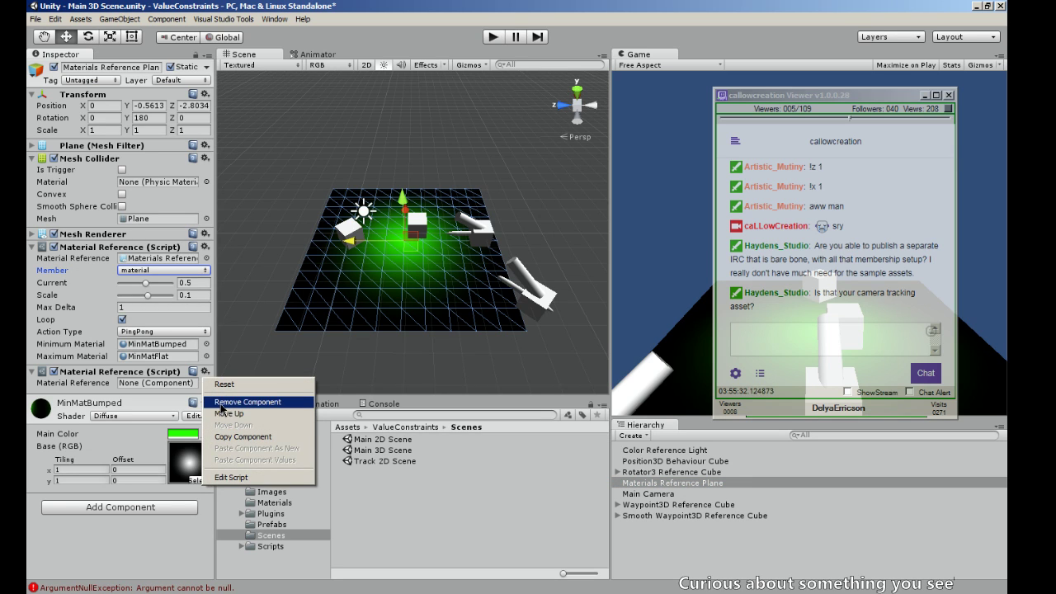
left_click(220, 402)
left_click(131, 482)
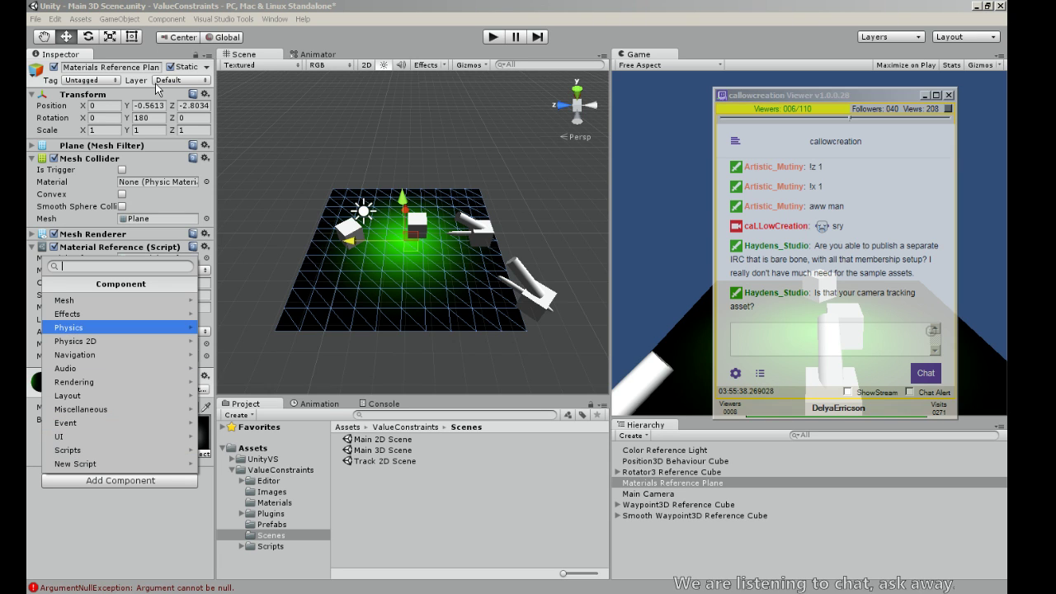
- Add Vector3 Reference from Scripts > Value Constraints > References to the Materials Reference Plane
left_click(115, 454)
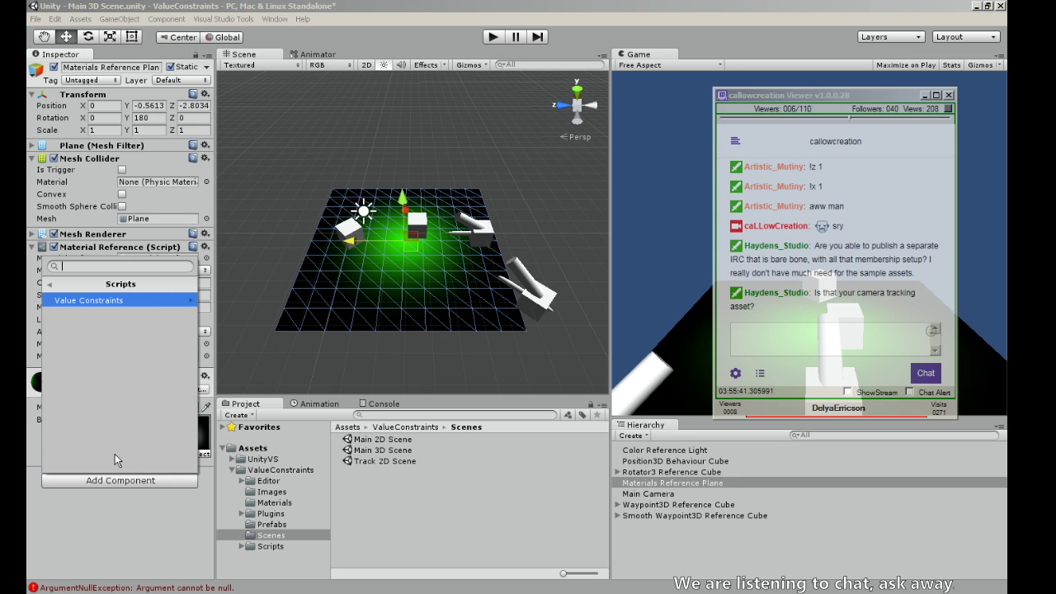
left_click(125, 302)
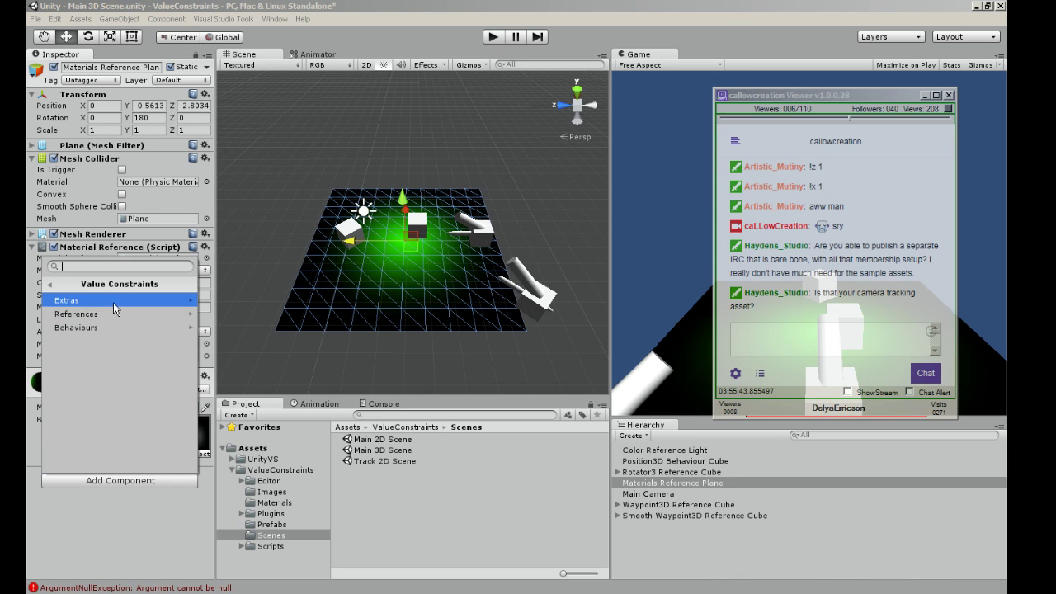
left_click(117, 315)
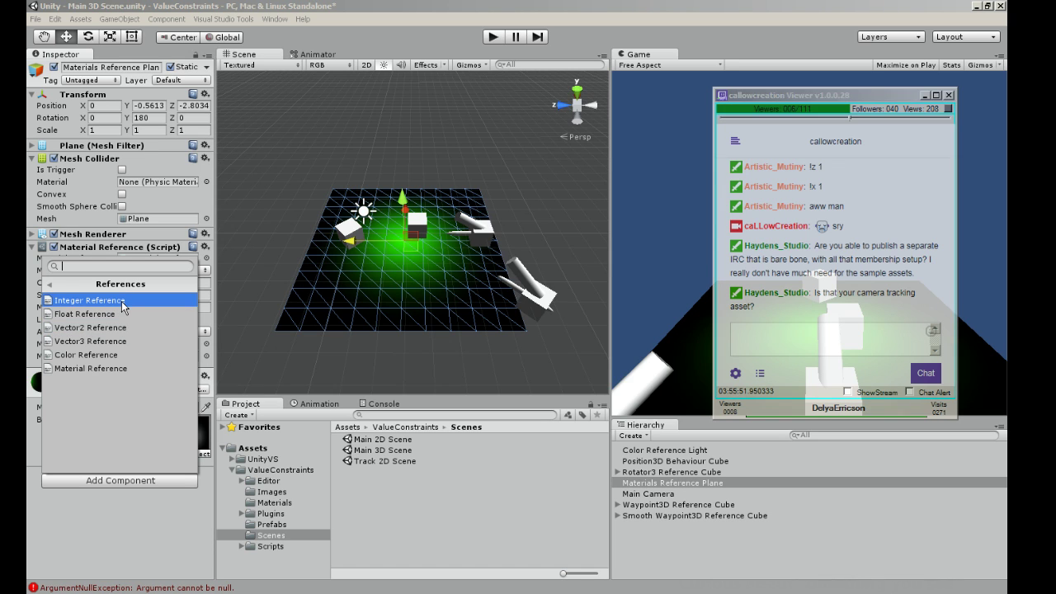
left_click(120, 345)
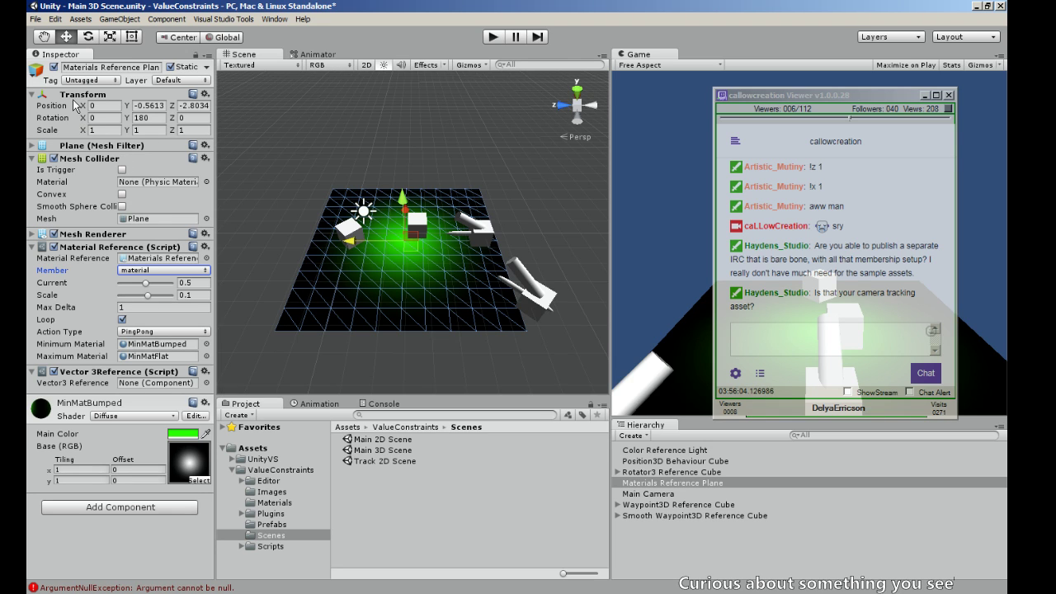
- Assign the plane's Transform to the Vector3 Reference, set Member to position, and enter Play mode
left_click_drag(82, 94, 152, 381)
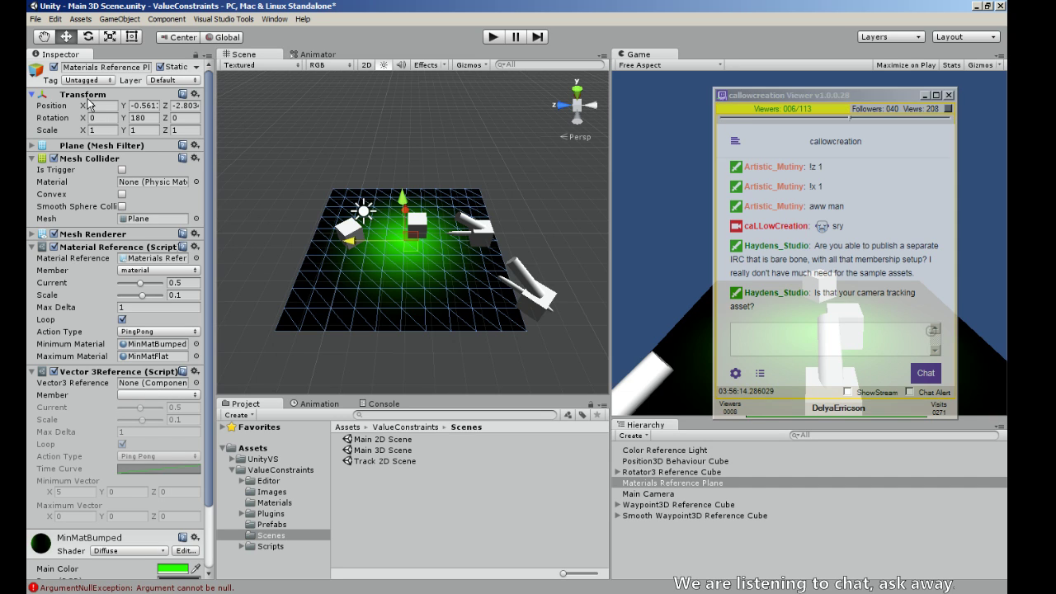
left_click_drag(133, 352, 144, 385)
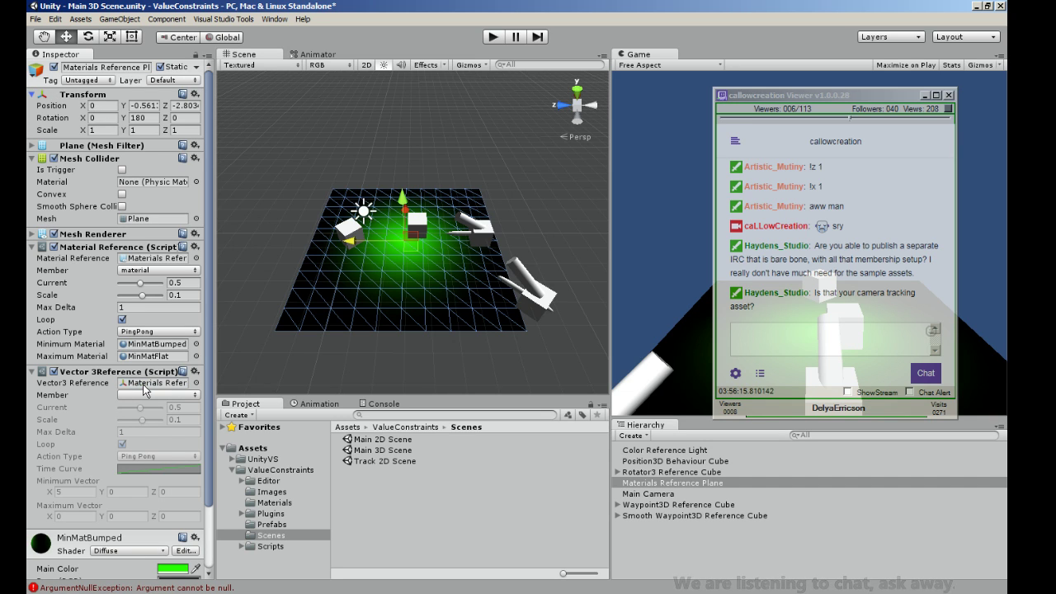
left_click(182, 395)
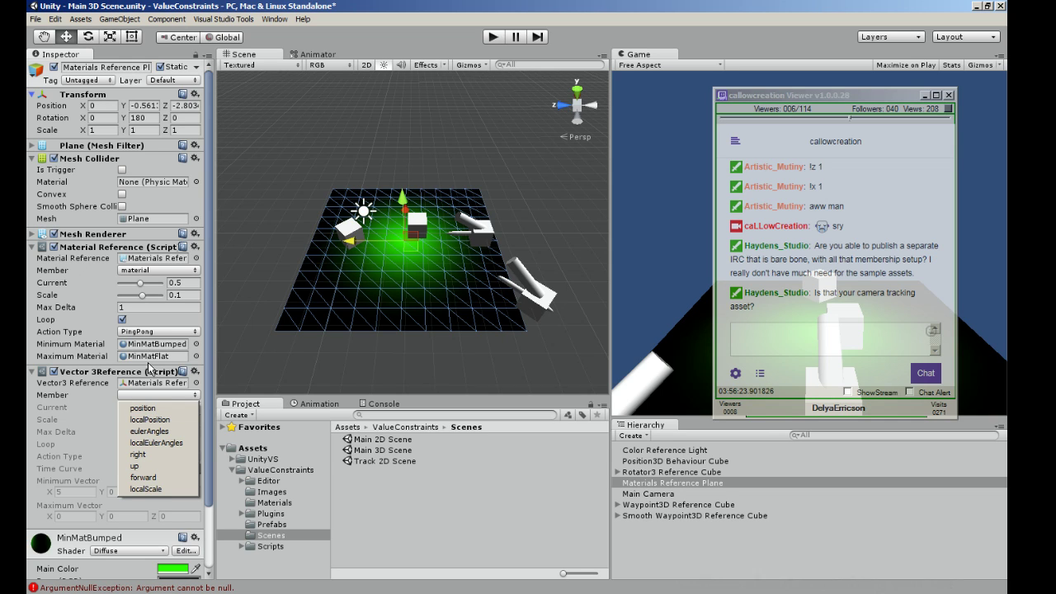
left_click(162, 410)
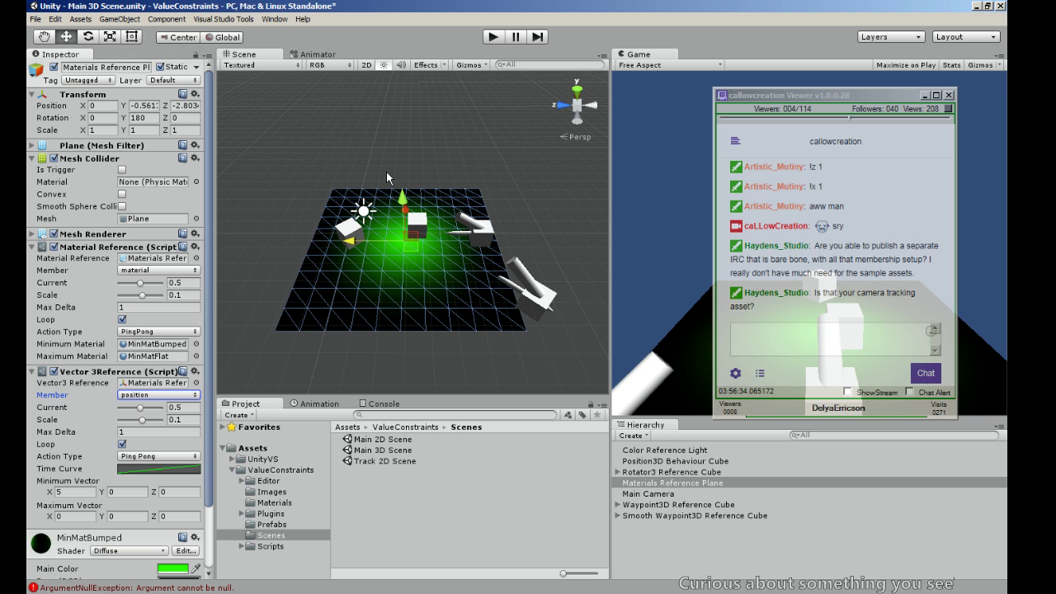
left_click(496, 38)
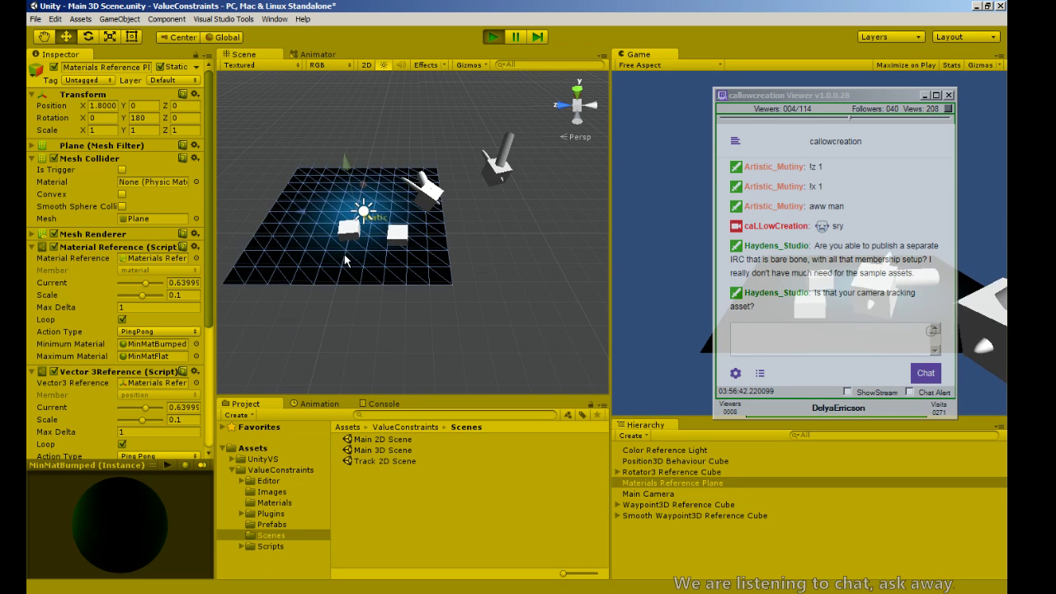
- Review the Vector3 Reference values in the Inspector and exit Play mode
scroll(132, 373, "down", 6)
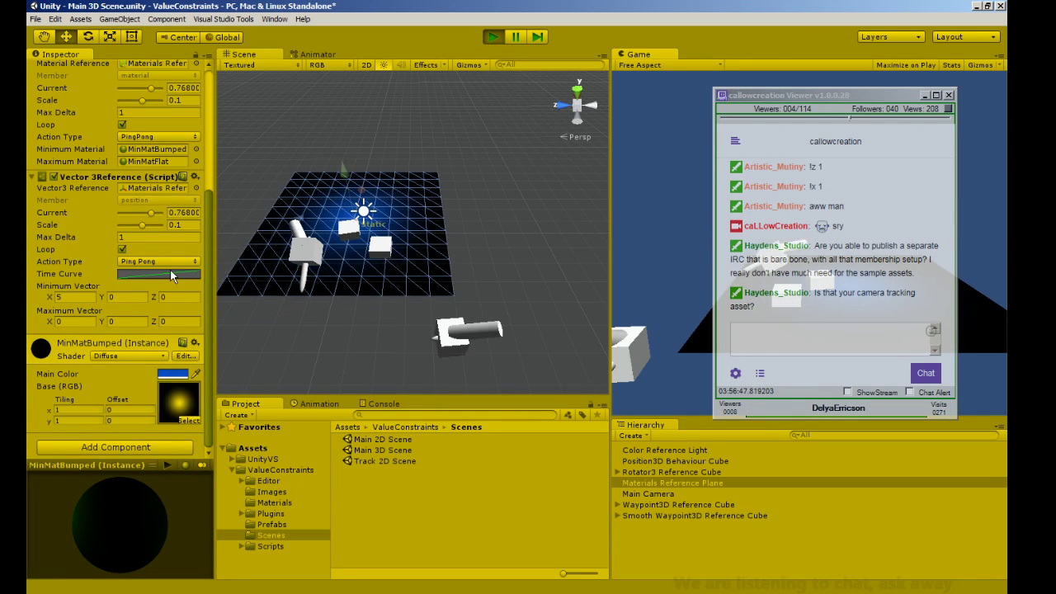
scroll(172, 275, "up", 6)
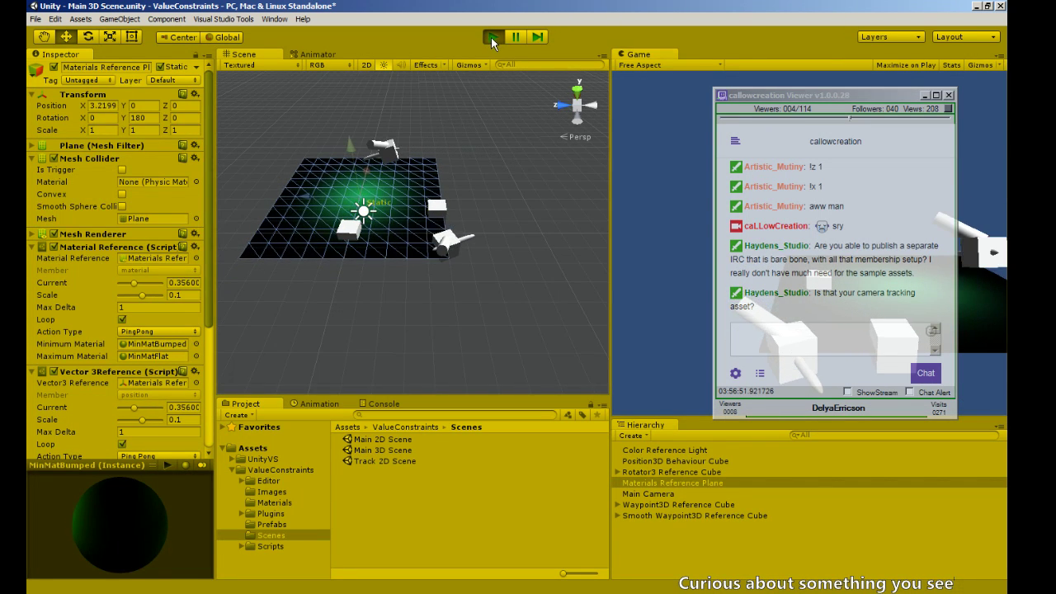
left_click(492, 37)
scroll(99, 324, "down", 3)
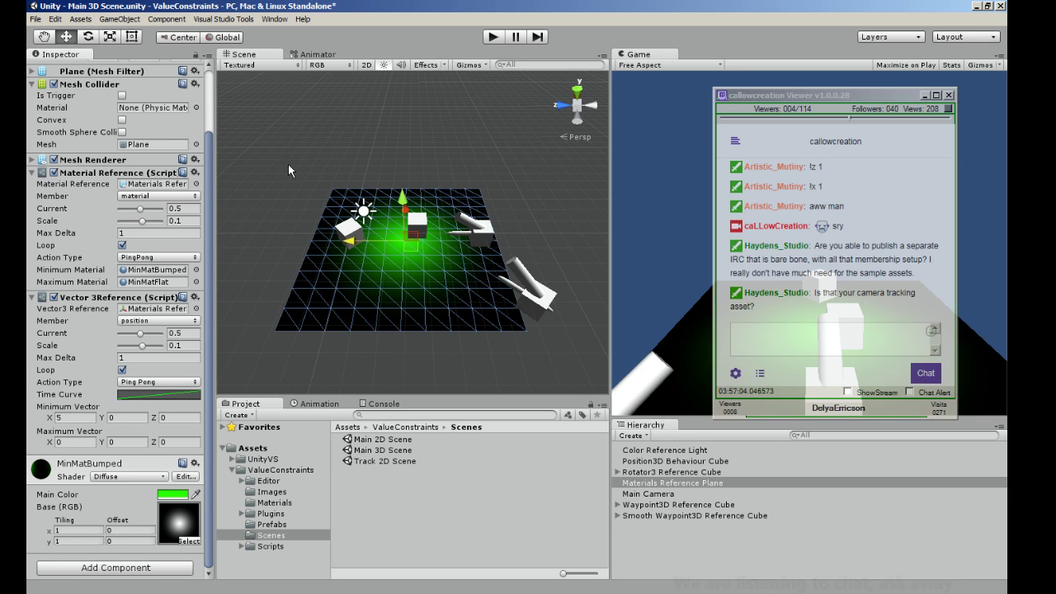
- Collapse Vector3Reference, select the Smooth Waypoint3D Reference Cube to show its curved path, and enter play mode
left_click(33, 298)
left_click(650, 505)
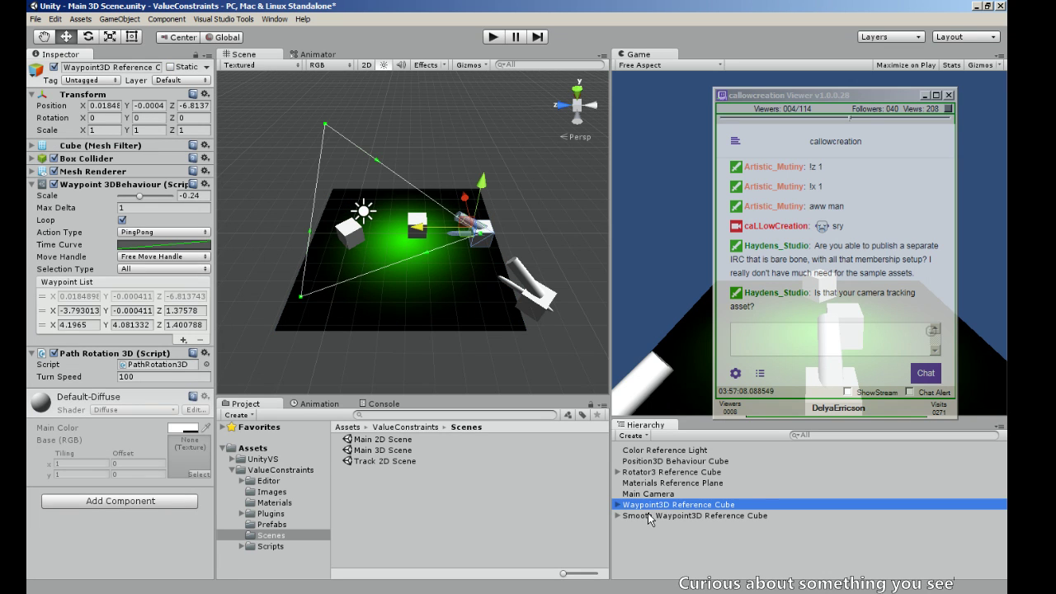
left_click(650, 516)
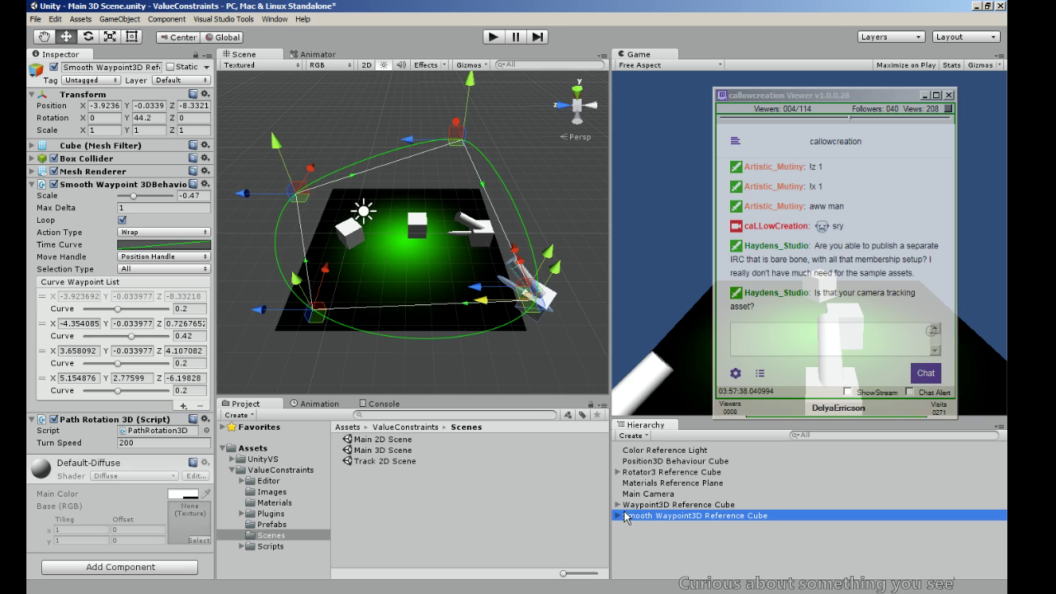
key("ctrl+p")
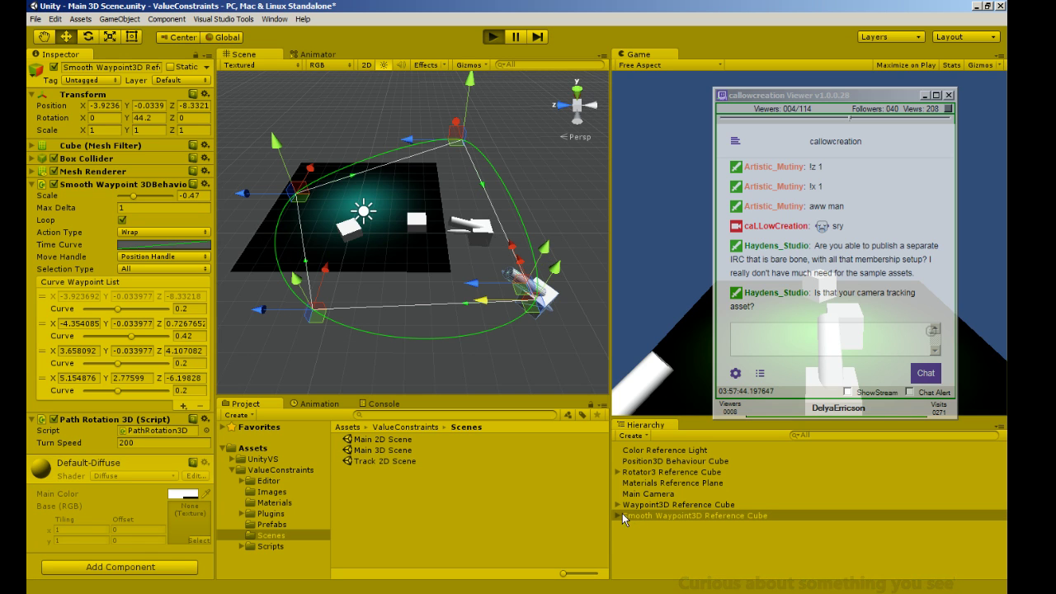
- Expand the Smooth Waypoint3D Reference Cube and select its Rotator Base child
left_click(615, 517)
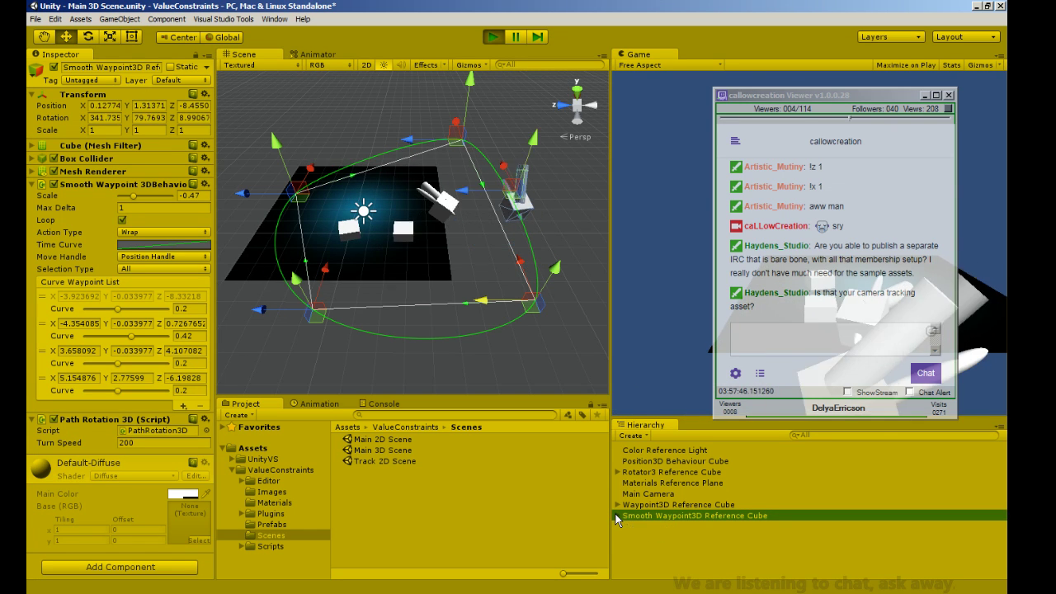
left_click(617, 515)
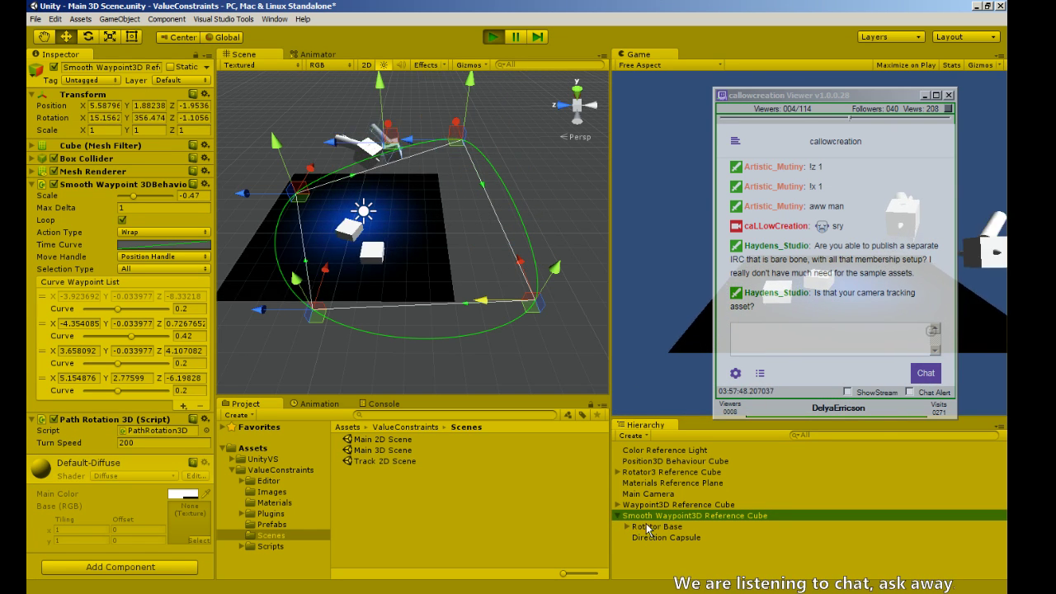
left_click(647, 525)
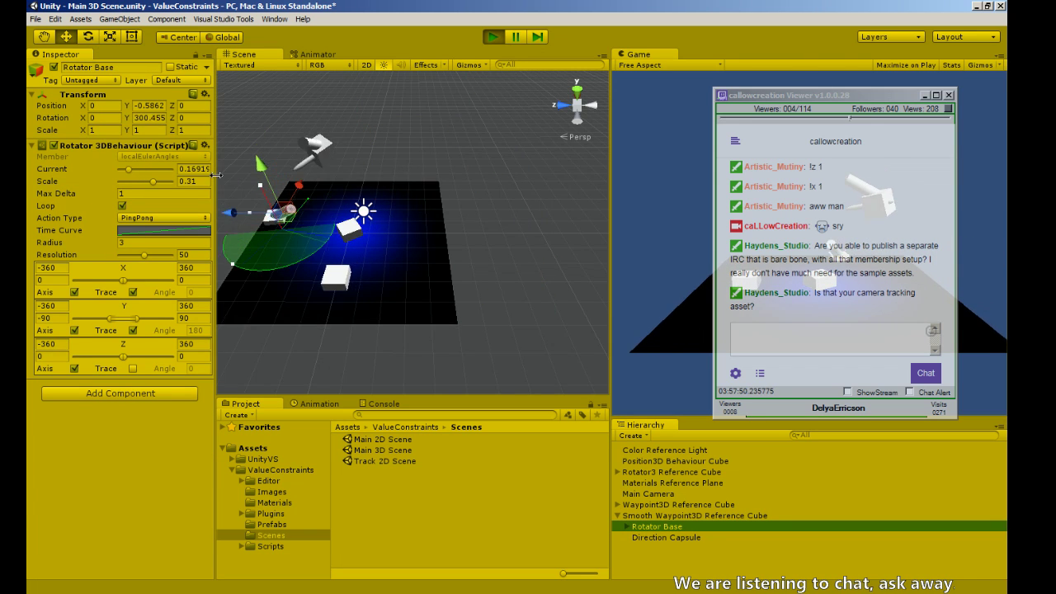
- Exit play mode and select the Rotator3 Reference Cube
left_click(493, 36)
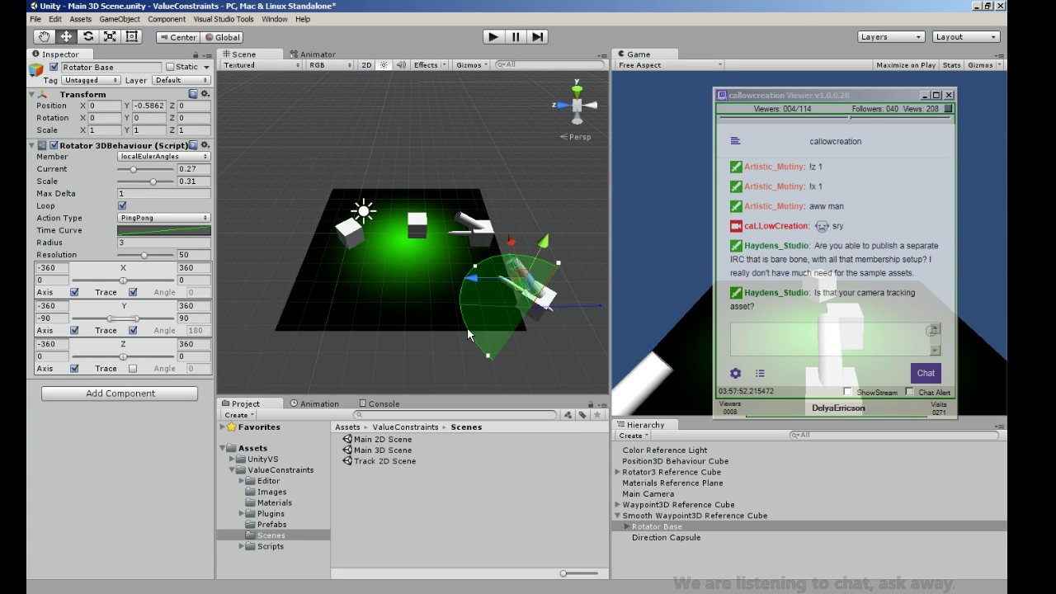
scroll(482, 242, "up", 3)
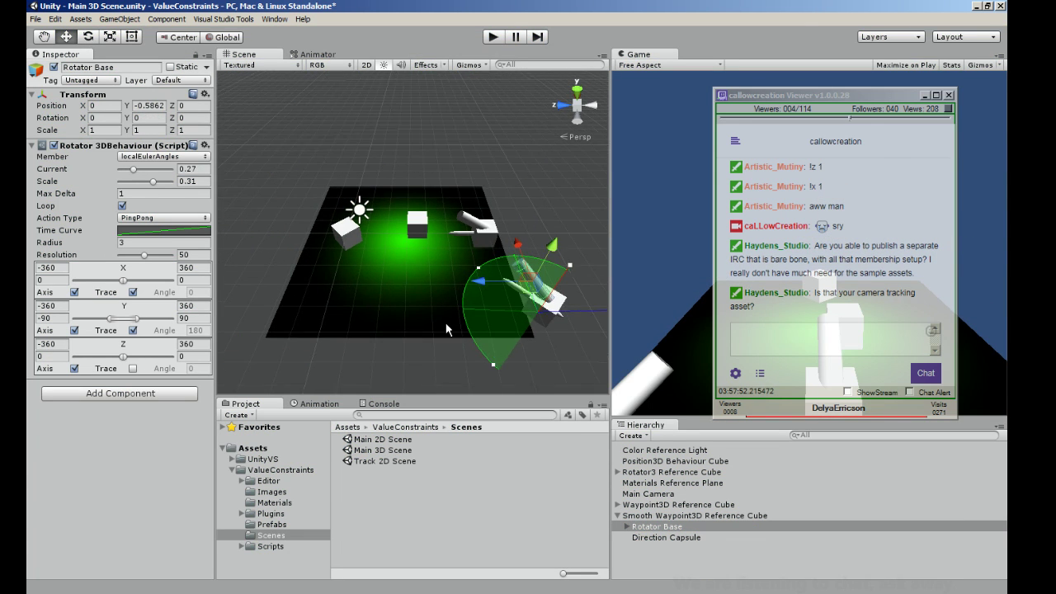
left_click(505, 240)
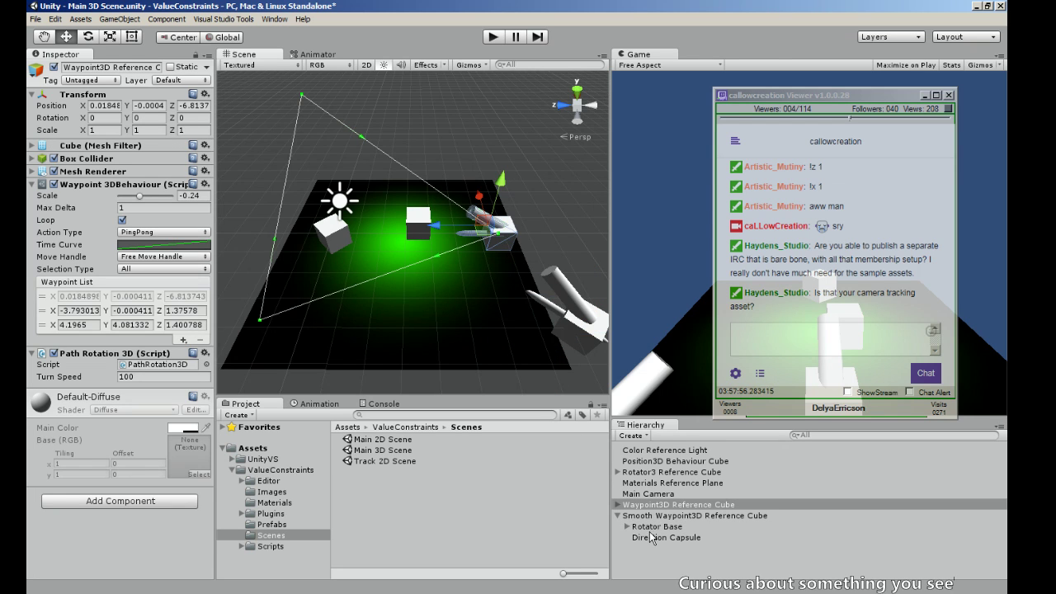
- Select the Rotator3 Reference Cube and frame it in the Scene view
left_click(640, 475)
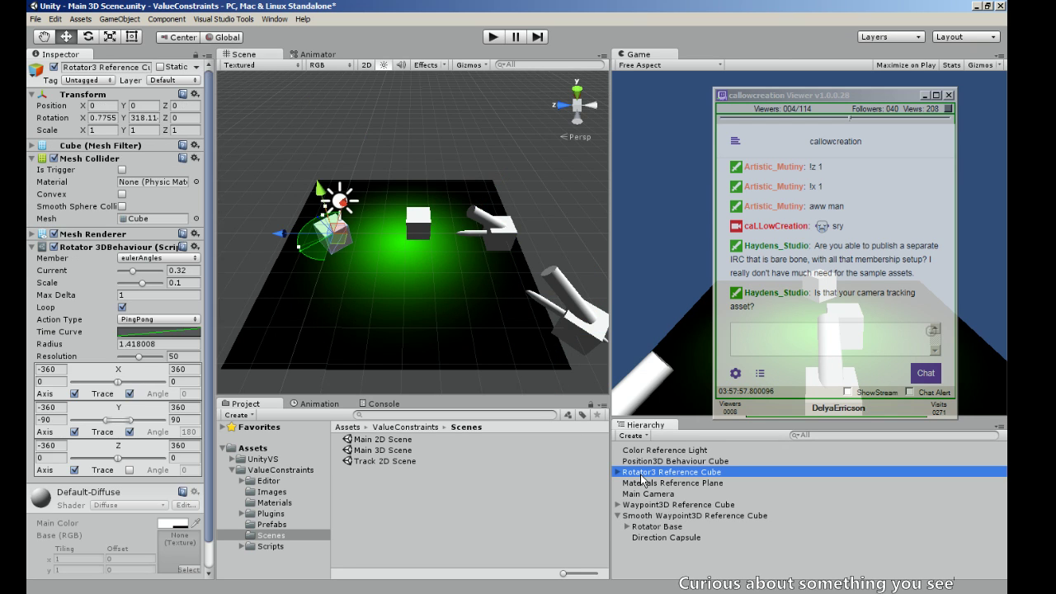
scroll(373, 358, "up", 3)
key("f")
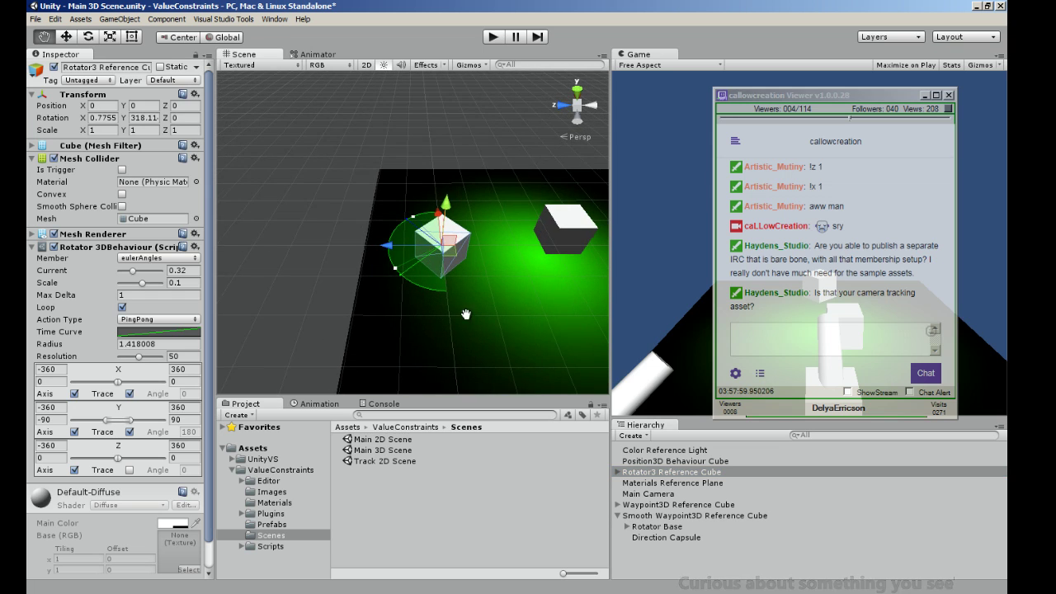
scroll(465, 305, "up", 2)
left_click_drag(466, 304, 251, 243, "alt")
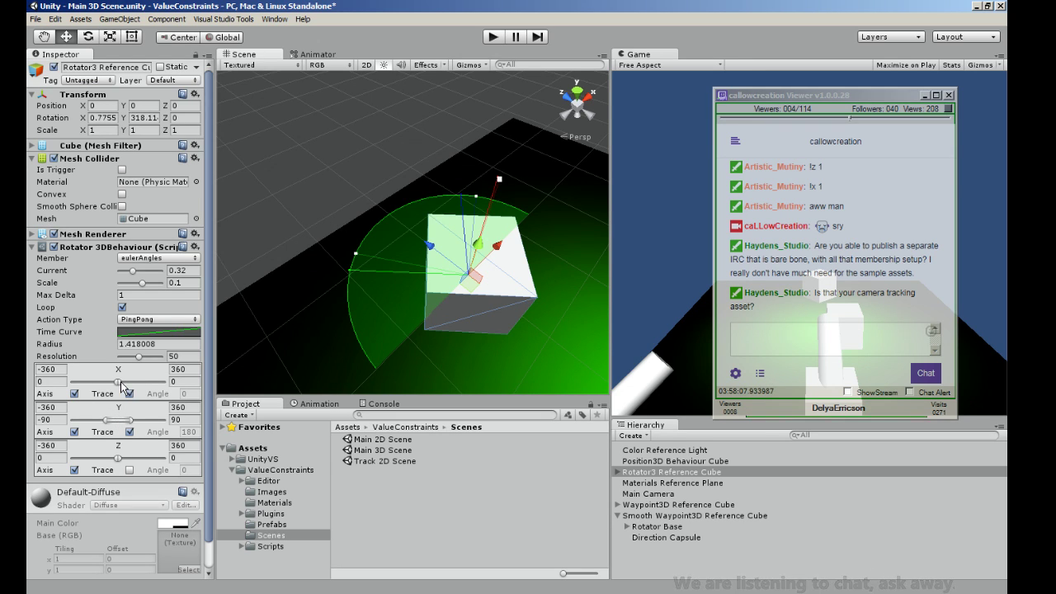
- Shift the Y angle range positive, toggle the Z trace arc, and set X angle to 65.553
left_click_drag(116, 424, 121, 421)
scroll(253, 211, "down", 3)
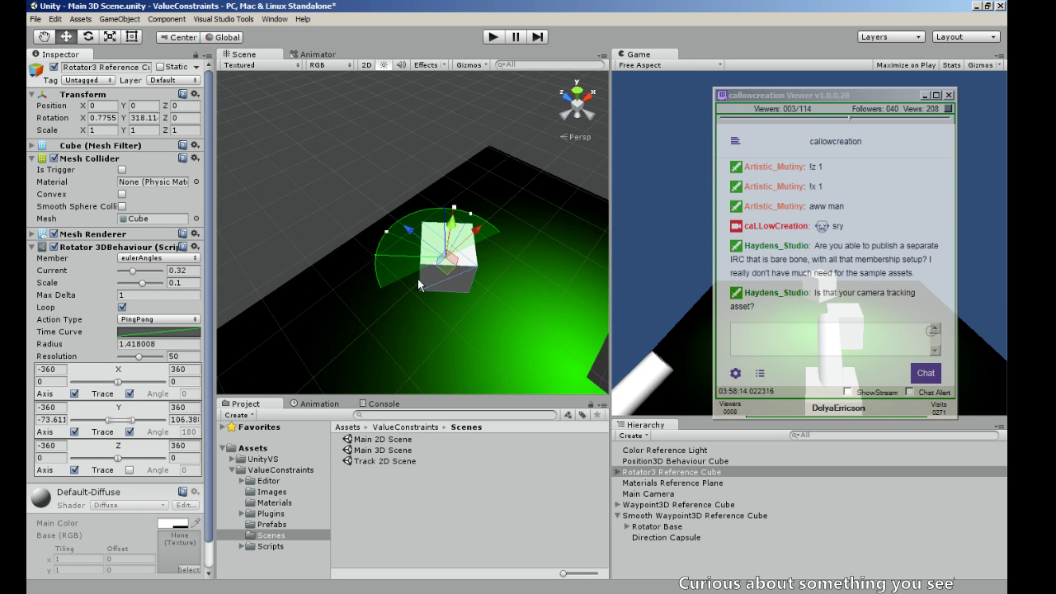
left_click(130, 469)
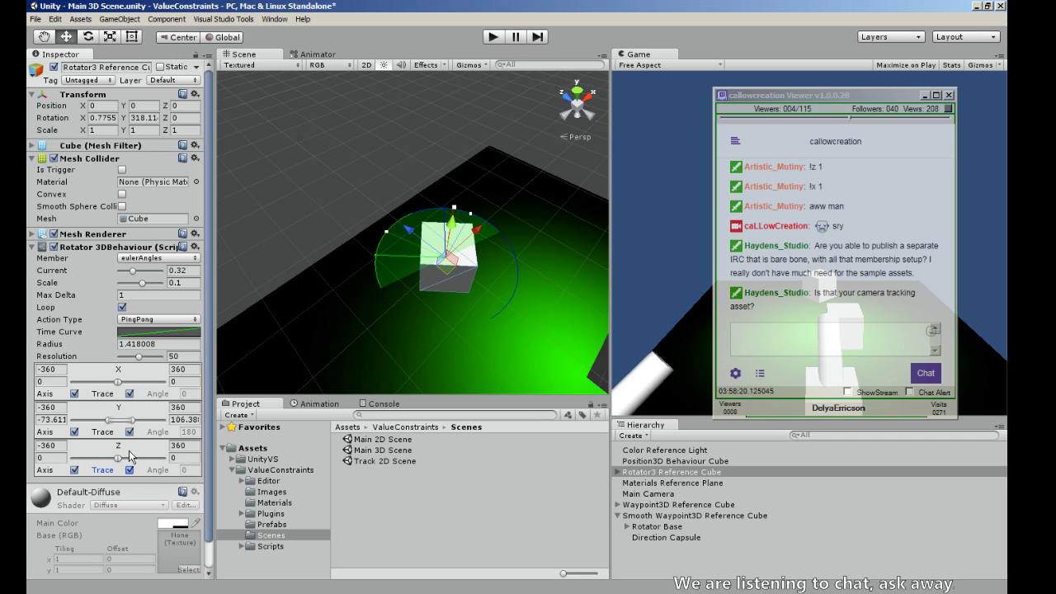
left_click(130, 469)
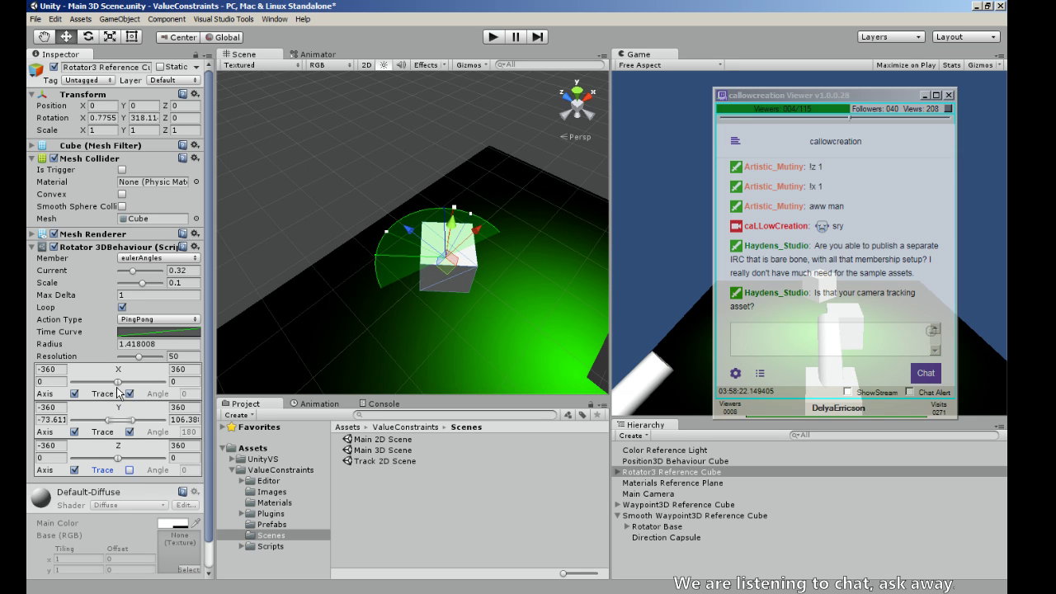
left_click_drag(118, 382, 130, 387)
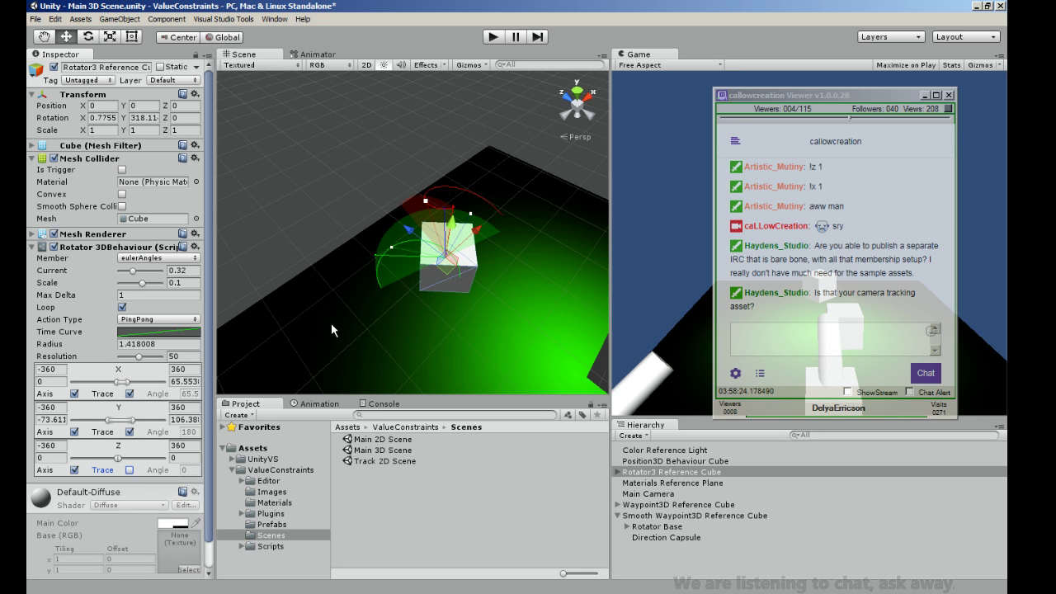
- View the cube from a near-side angle with the Z-axis trace arc turned on
middle_click_drag(331, 324, 297, 284)
left_click_drag(415, 252, 243, 303, "alt")
middle_click_drag(243, 304, 279, 320)
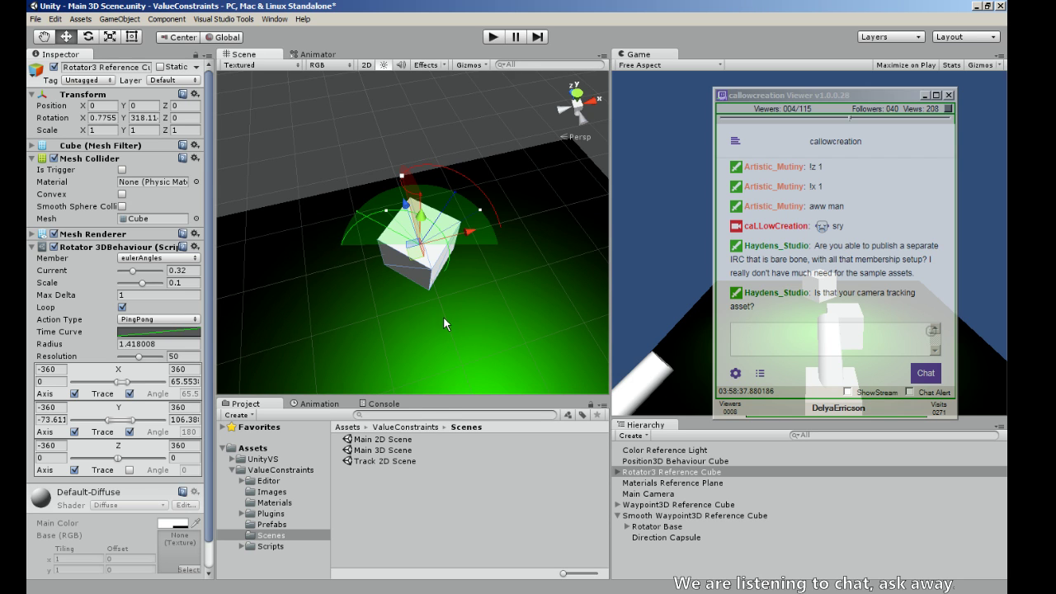
left_click_drag(443, 324, 298, 235, "alt")
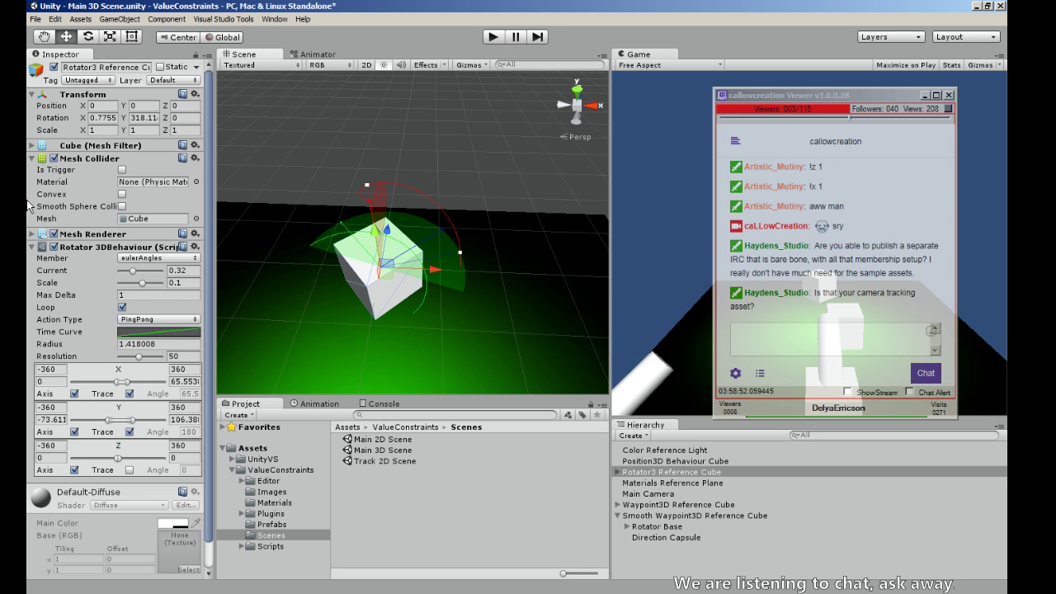
left_click(128, 470)
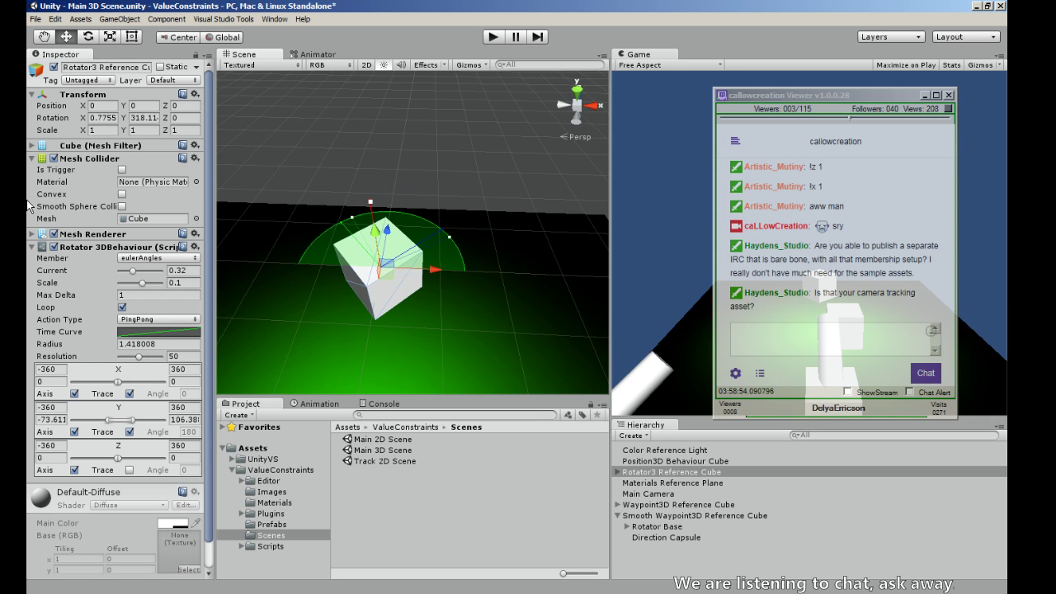
- Run the scene, raising the rotator Scale to 0.73 then settling it at 0.36
left_click(491, 36)
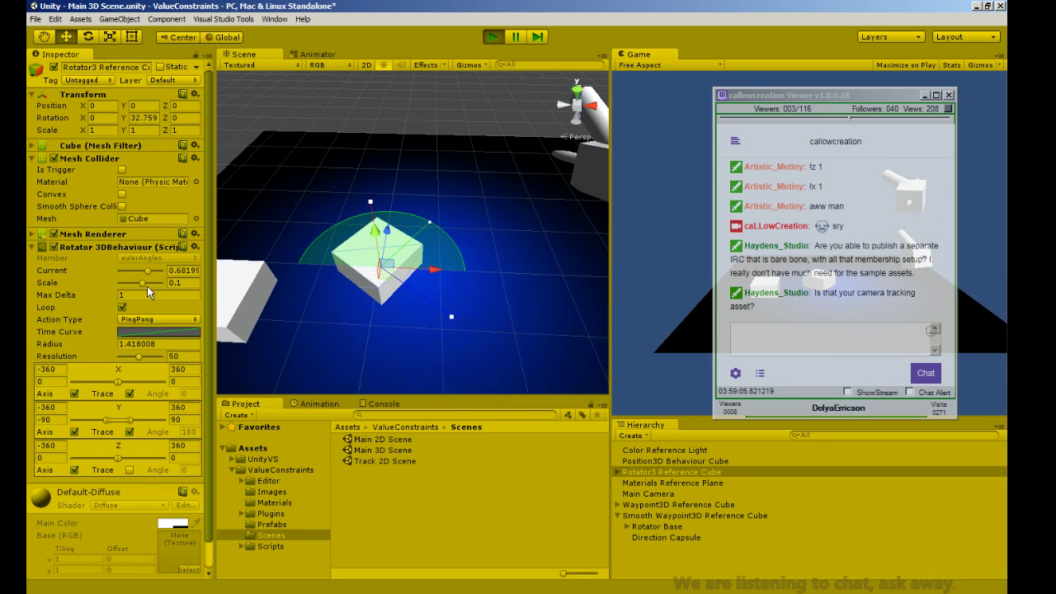
left_click_drag(143, 284, 155, 283)
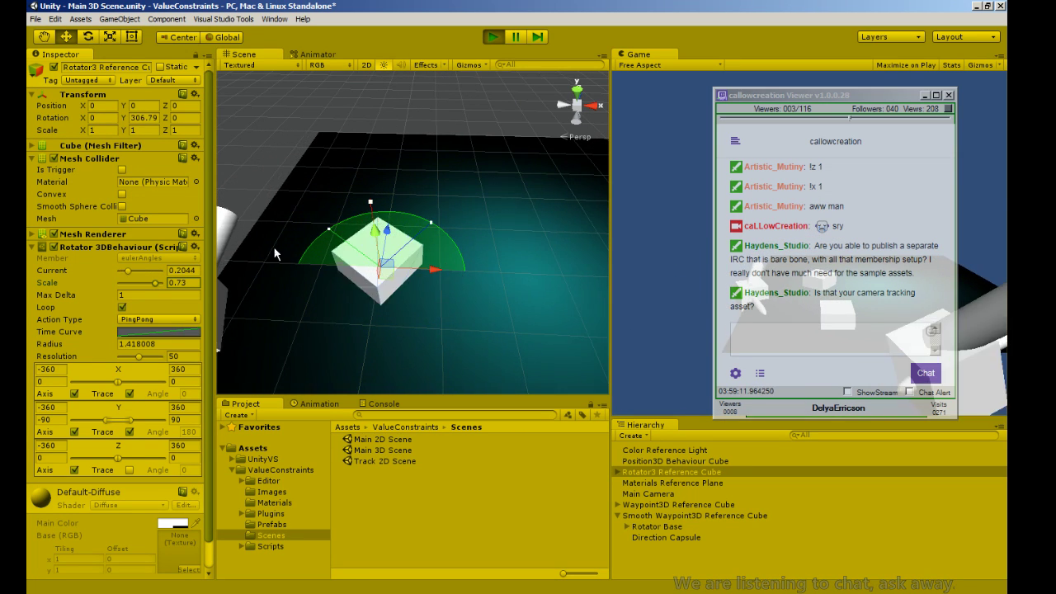
left_click_drag(153, 282, 148, 288)
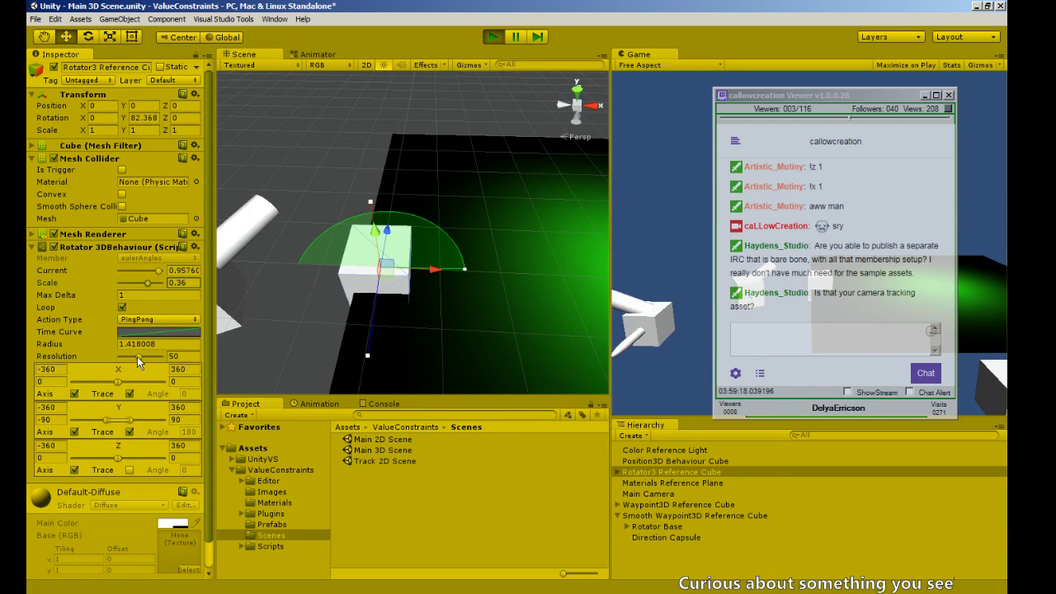
- Try ease-in, ease-in-out and ease-out Time Curve presets on the rotator, then exit play mode
left_click(137, 331)
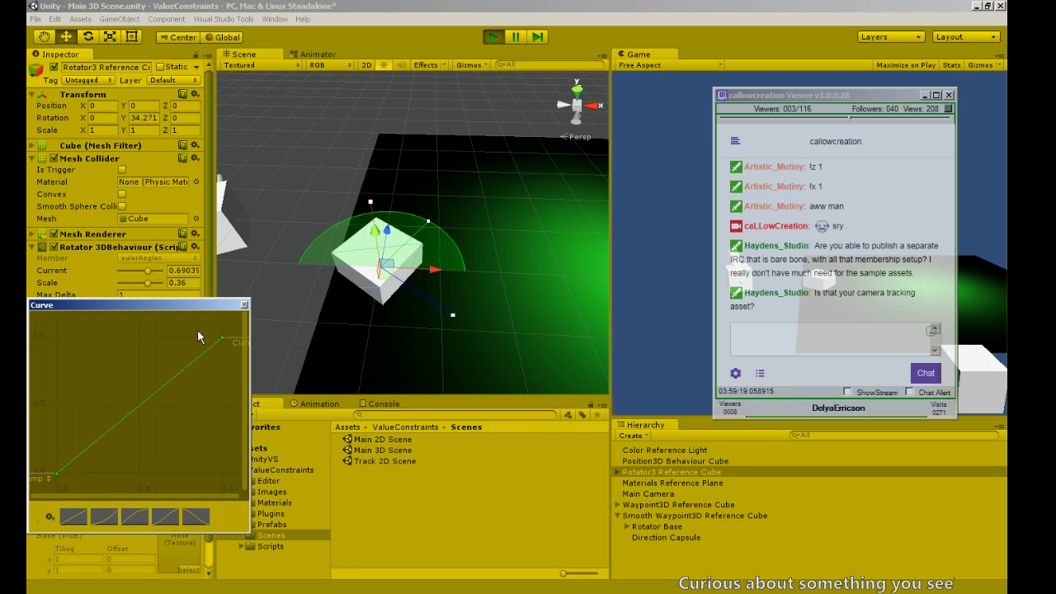
left_click(108, 517)
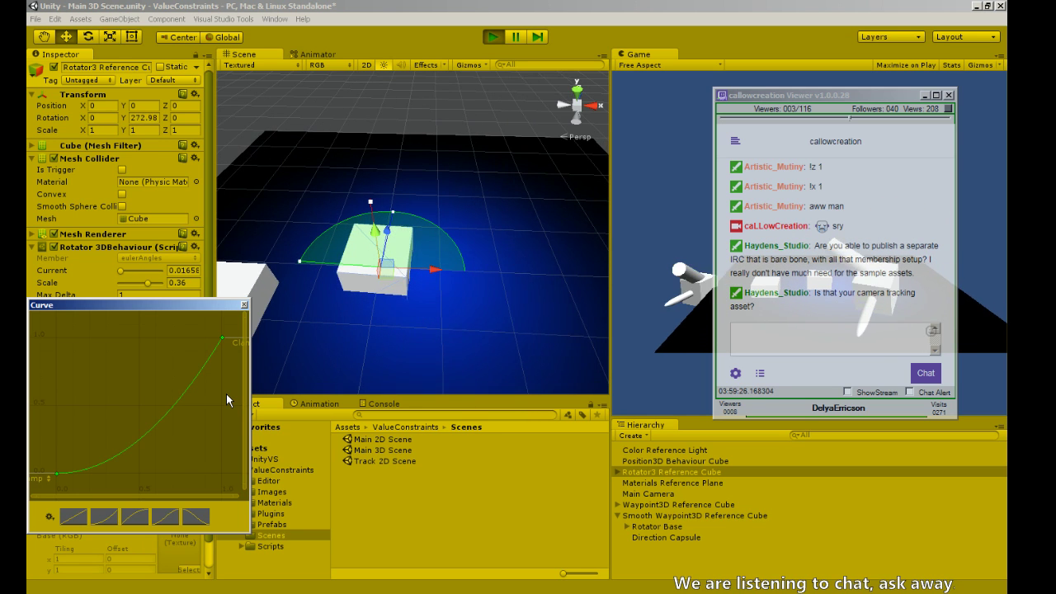
left_click(171, 516)
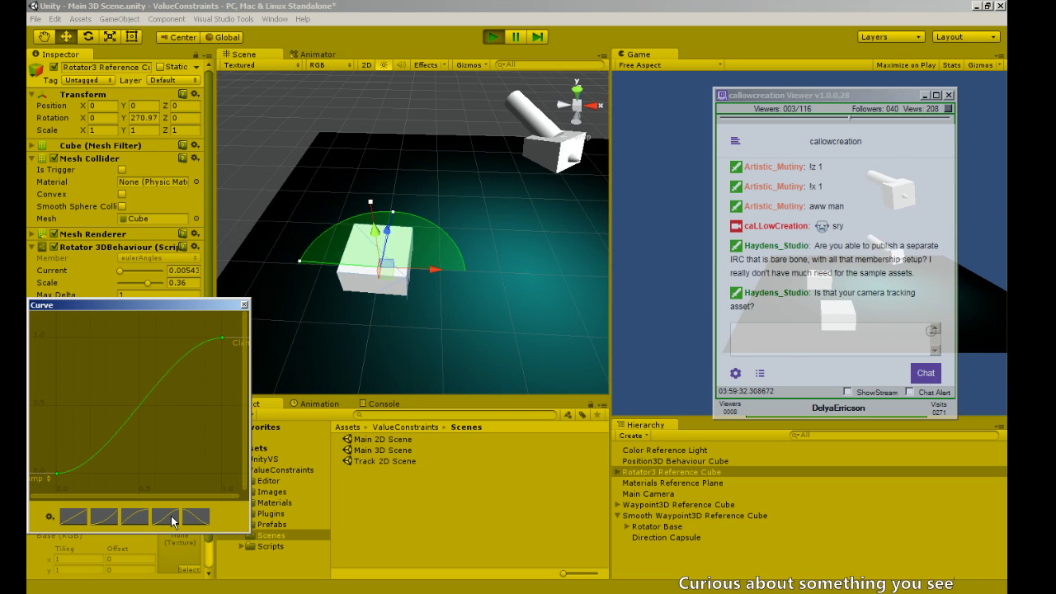
left_click(132, 515)
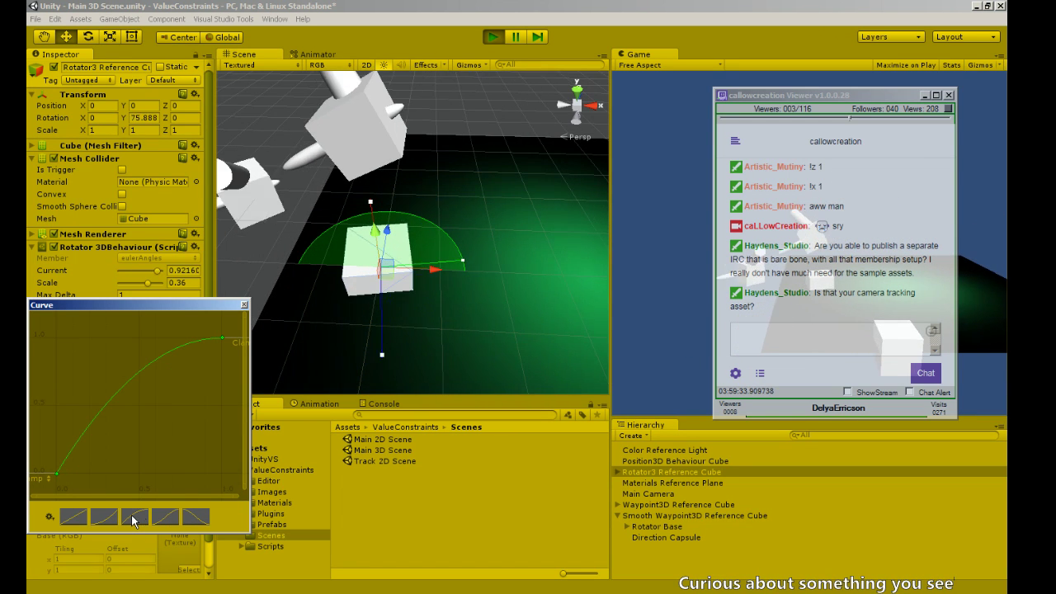
left_click(243, 304)
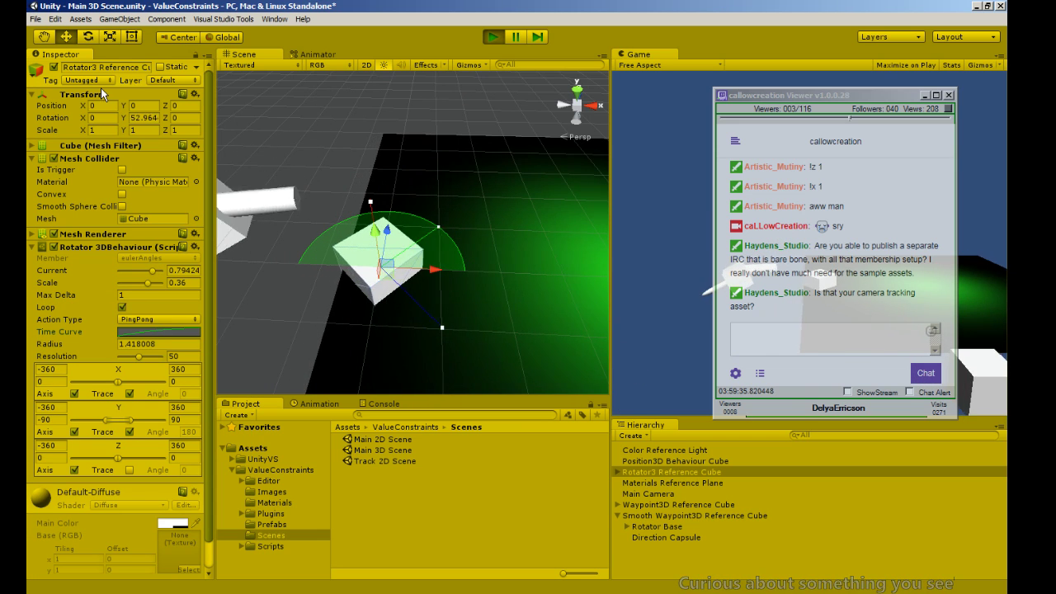
left_click(493, 36)
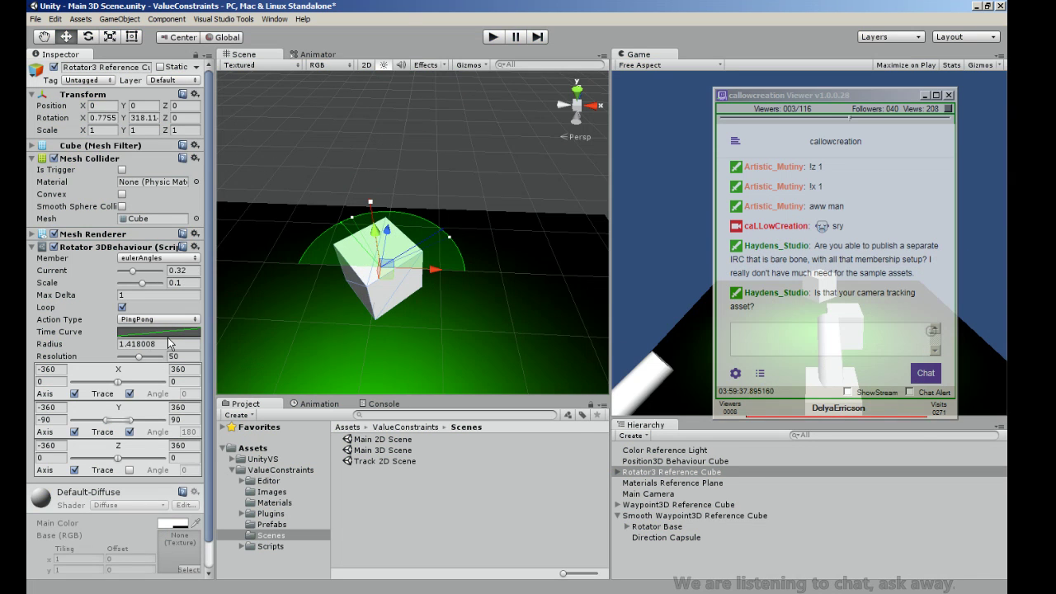